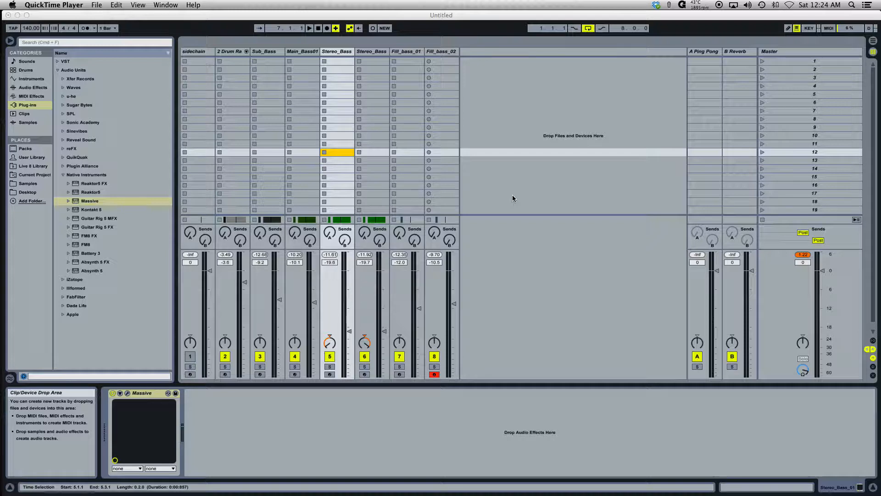
Reset the peak level indicator on the Master track.
left_click(799, 256)
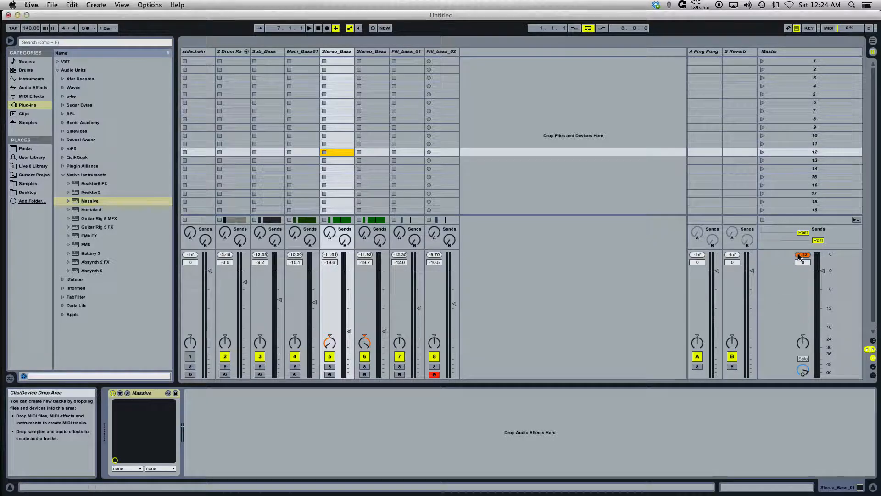
left_click(800, 255)
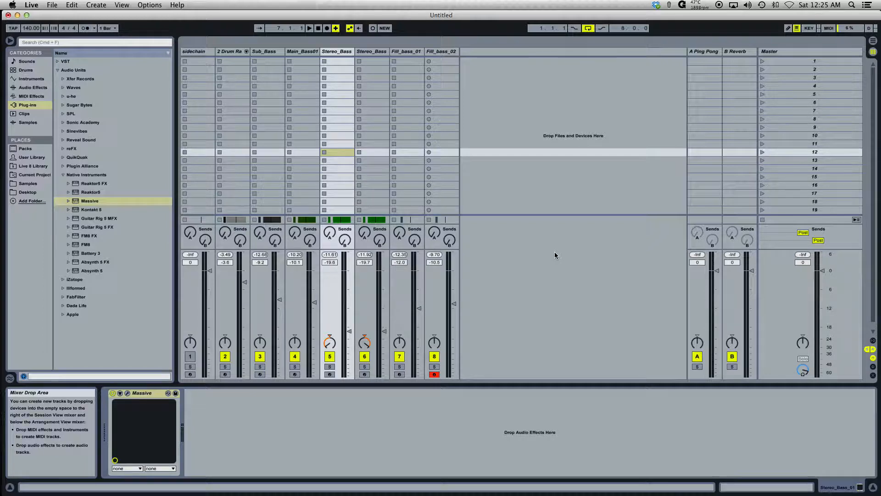
View the devices on the Fill_bass_02, Main_Bass01 and Drum Rack tracks.
left_click(438, 52)
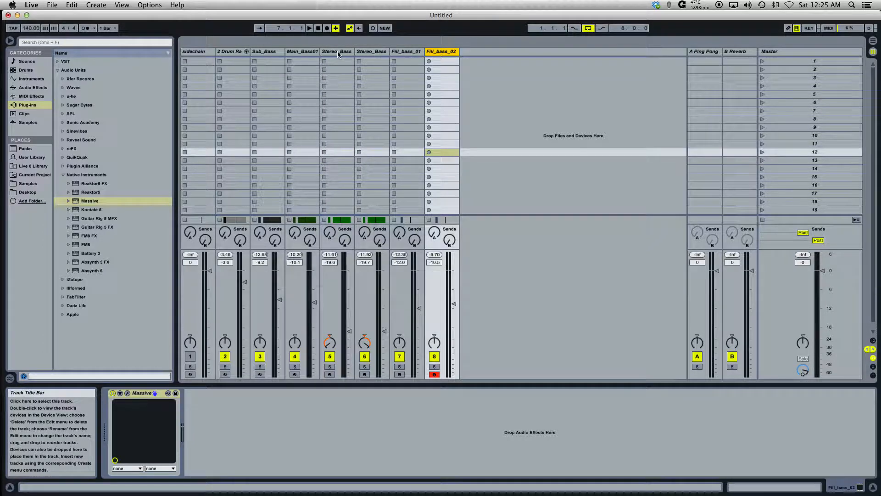
left_click(302, 52)
left_click(235, 52)
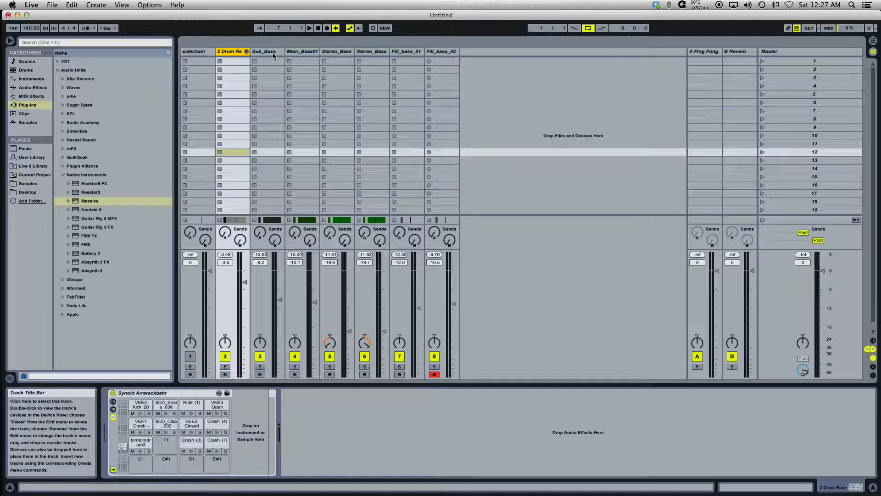
Insert a MIDI track after Fill_bass_02, load the Massive instrument onto it and close the plug-in window.
left_click(449, 51)
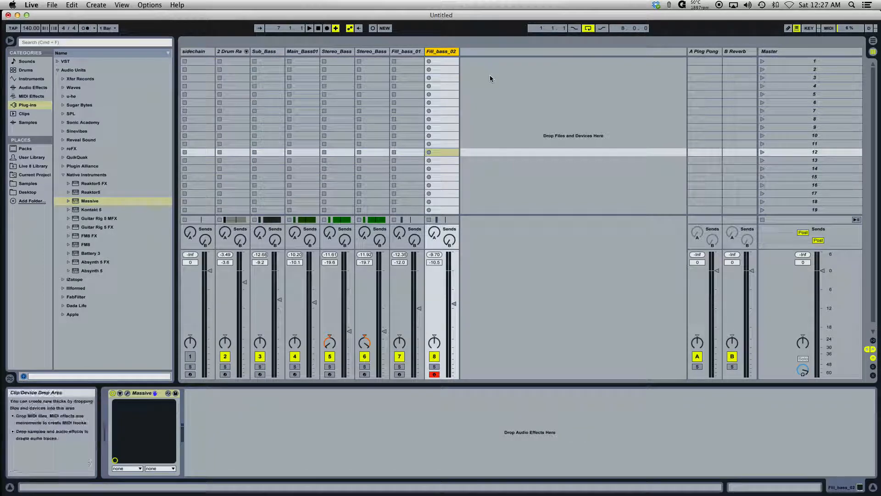
key("super+shift+t")
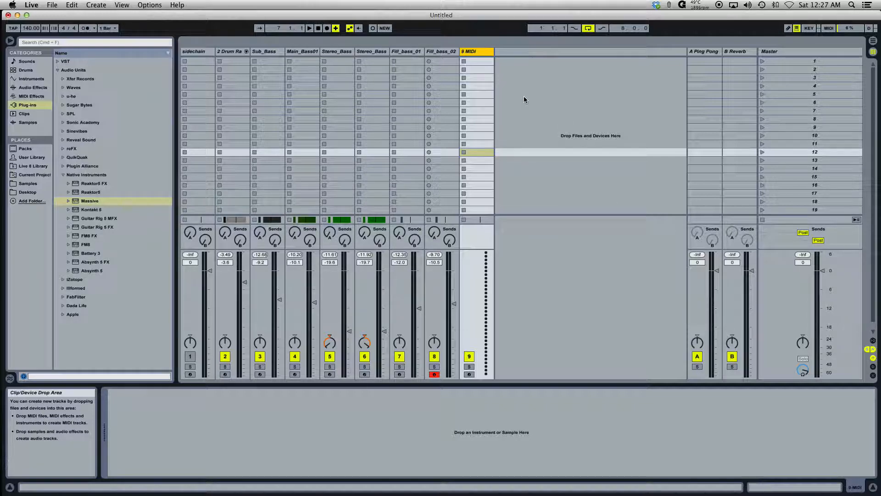
right_click(510, 66)
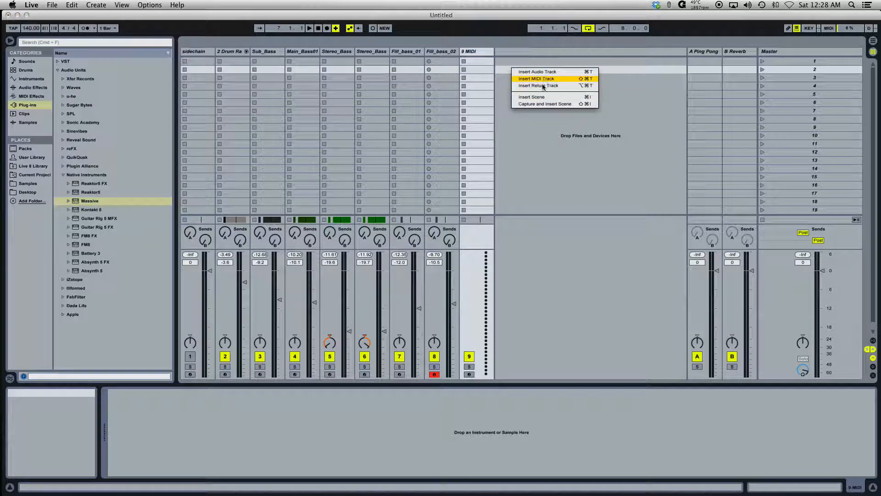
left_click(609, 81)
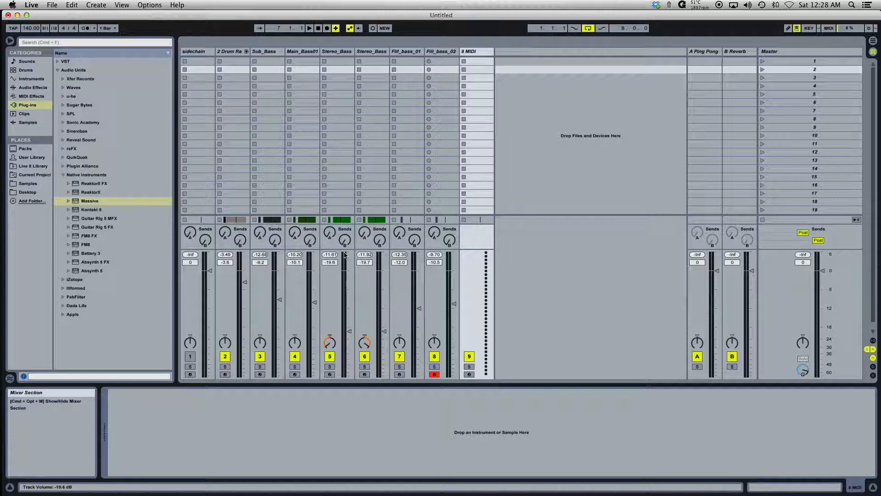
left_click_drag(89, 203, 169, 403)
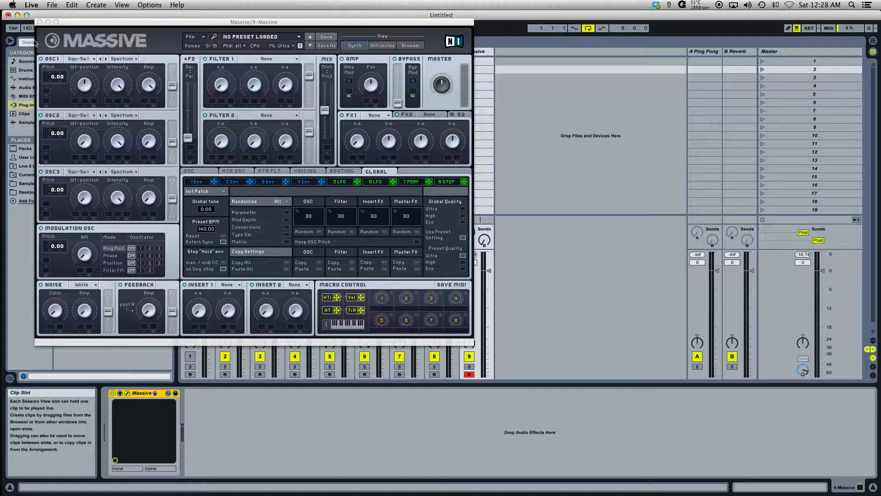
left_click(39, 22)
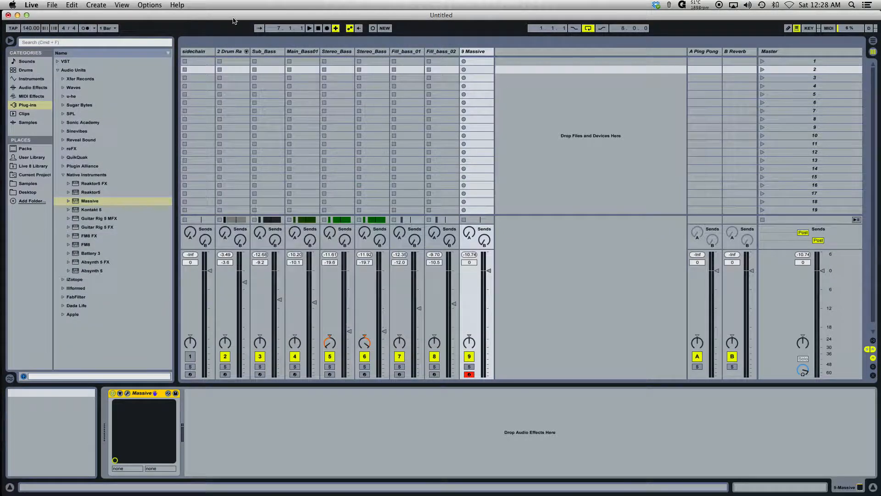
Replace the new Massive track with an empty audio track after Fill_bass_02.
left_click(479, 52)
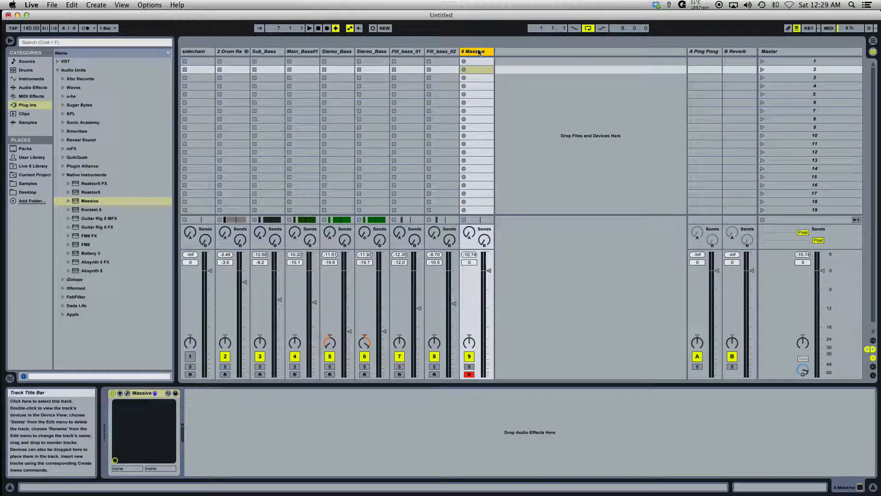
key("Delete")
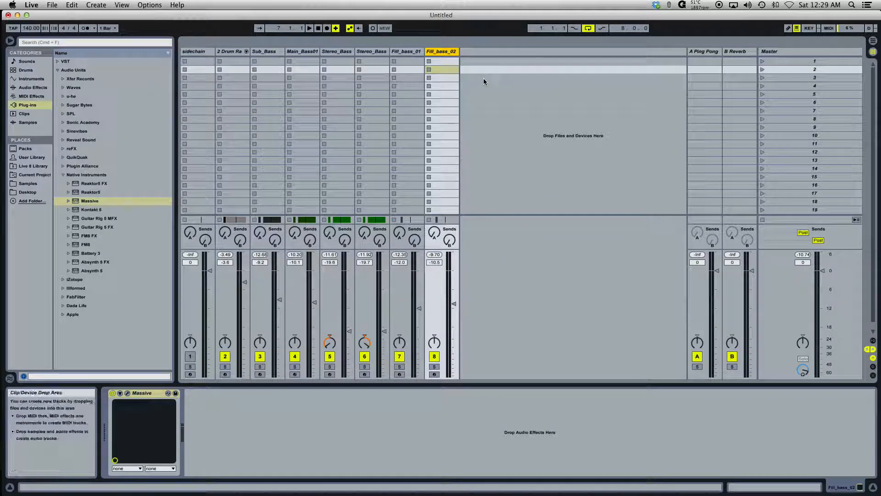
key("super+t")
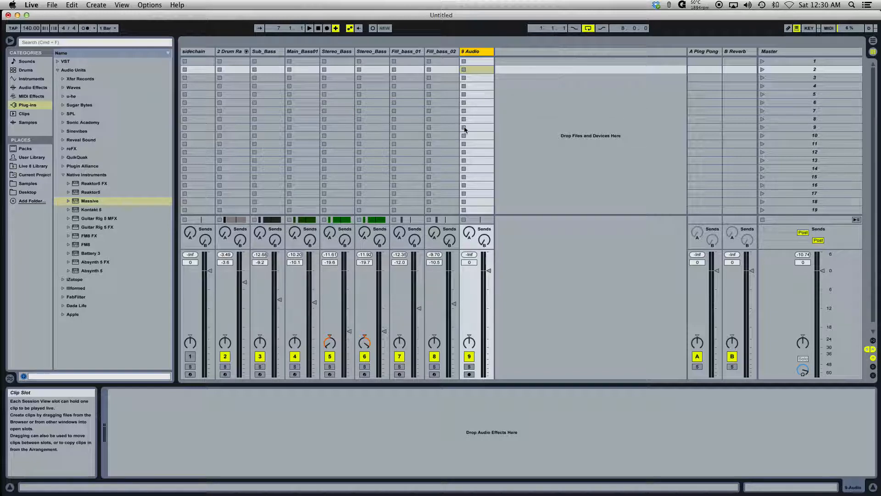
Review the devices on the sidechain, Drum Rack, Sub_Bass, Main_Bass01 and first Stereo_Bass tracks.
left_click(201, 52)
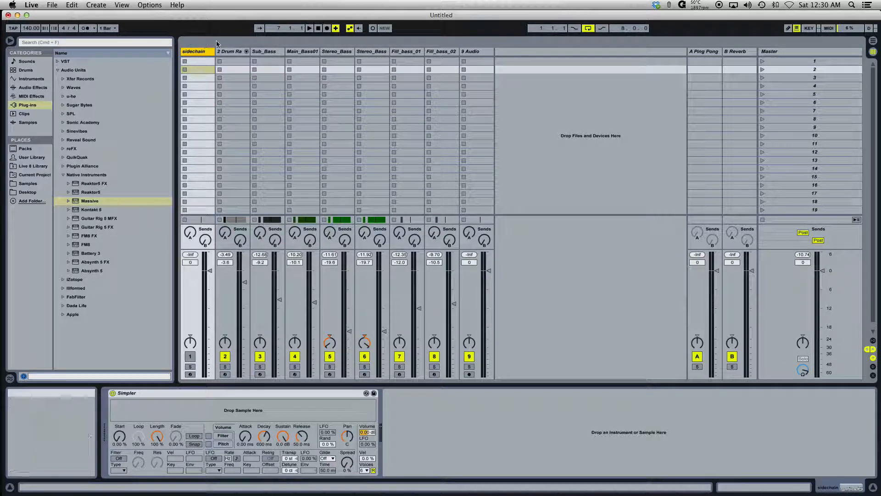
left_click(122, 5)
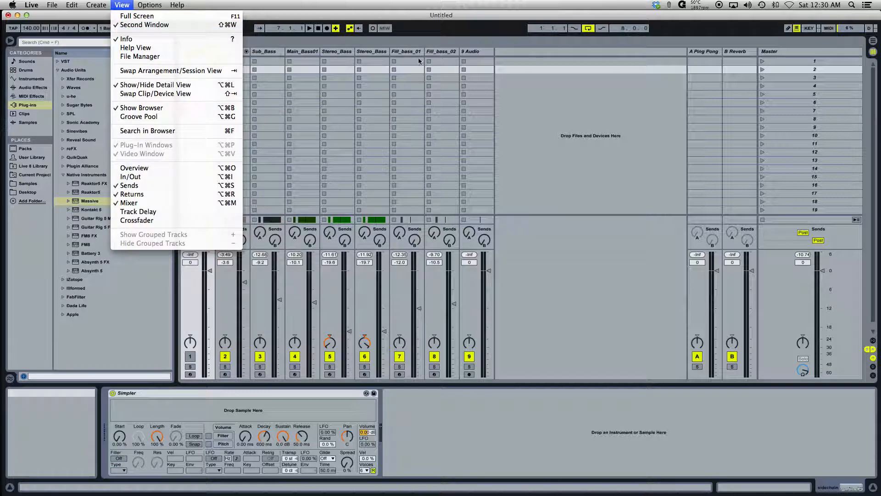
left_click(460, 35)
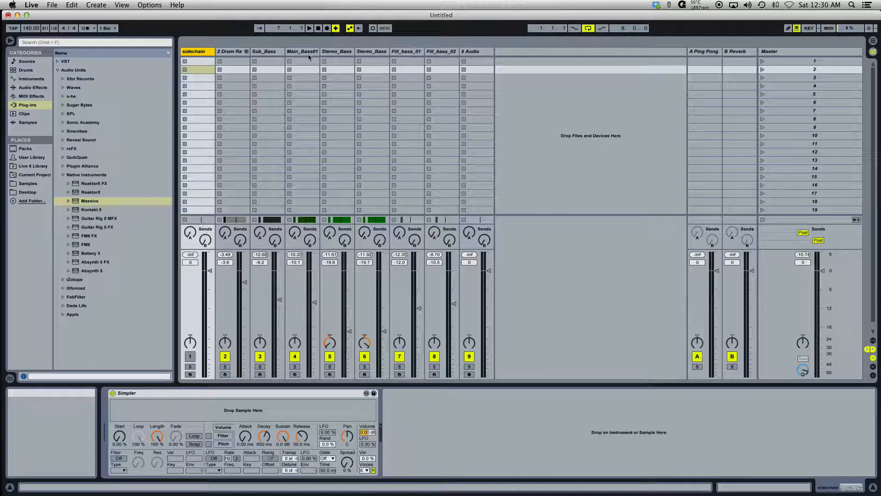
left_click(232, 52)
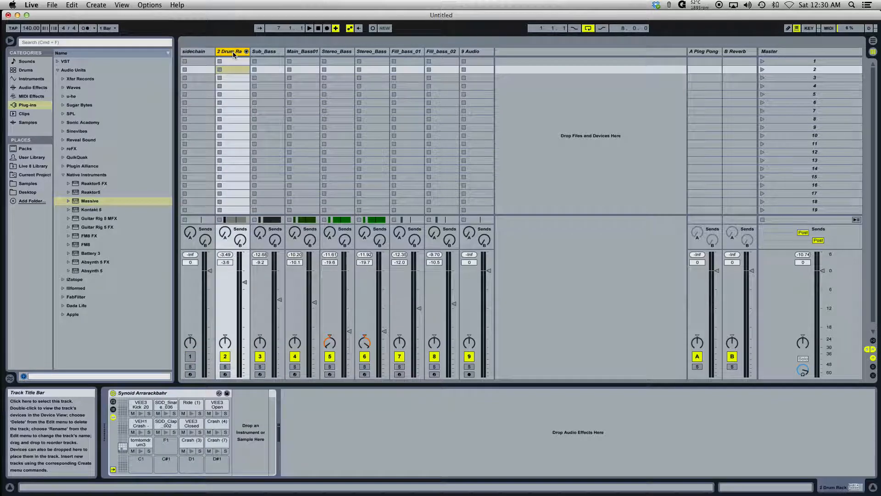
left_click(265, 53)
left_click(302, 53)
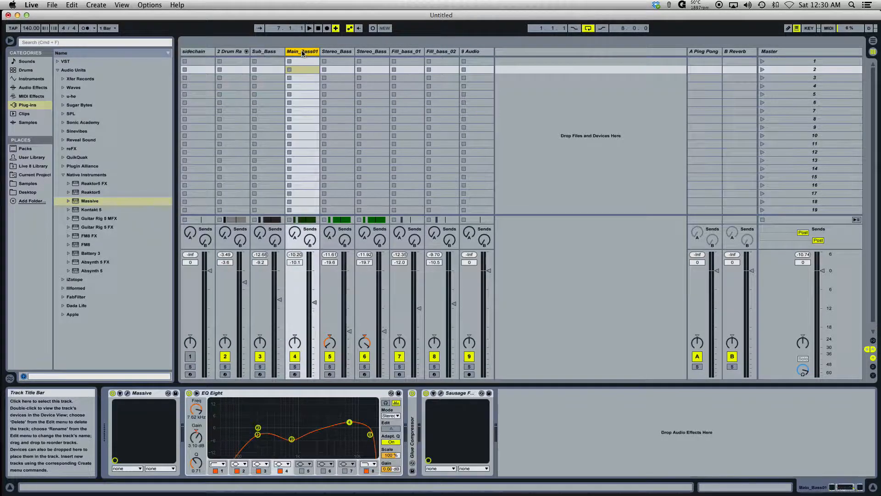
left_click(341, 53)
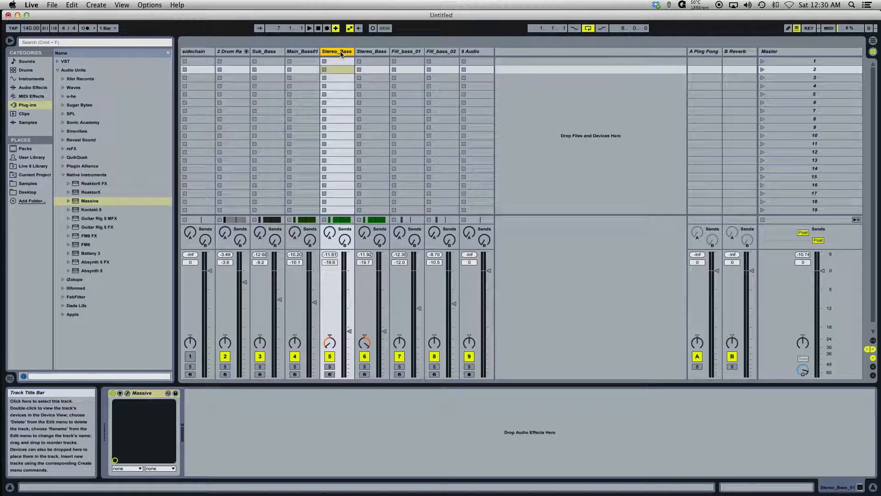
Show the new audio track in the Arrangement View with the timeline zoomed out to about 37 bars.
left_click(473, 51)
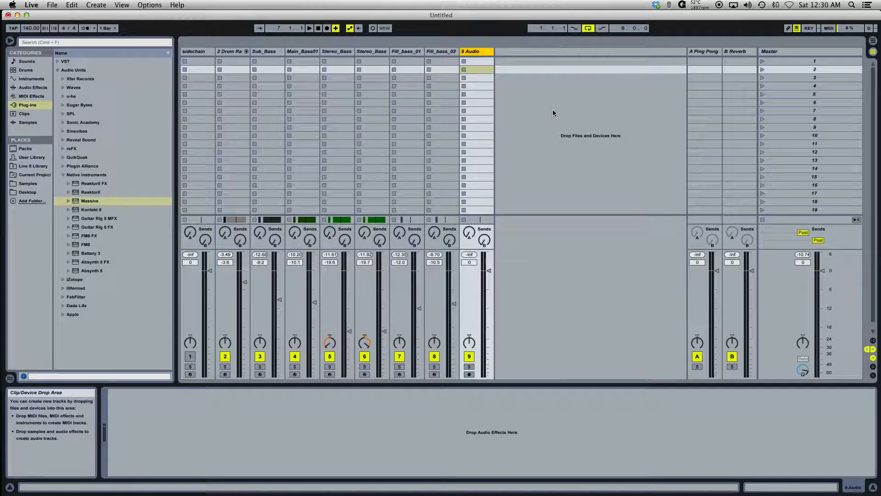
key("Tab")
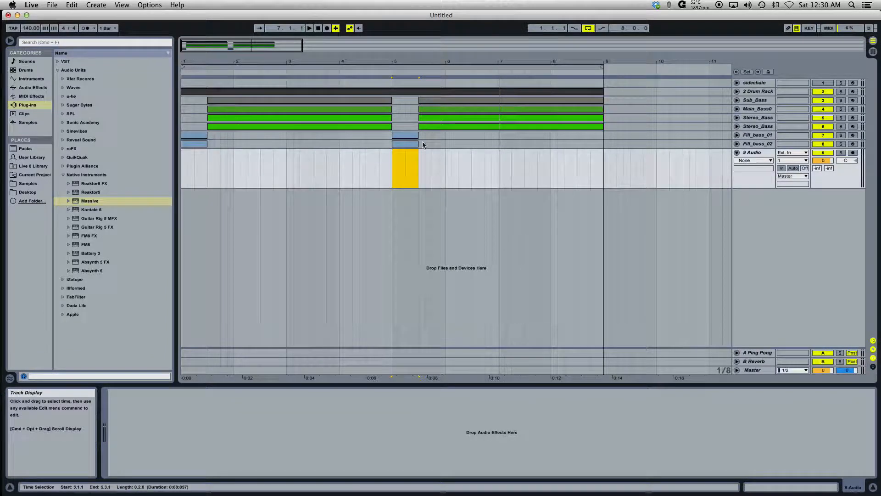
left_click(427, 172)
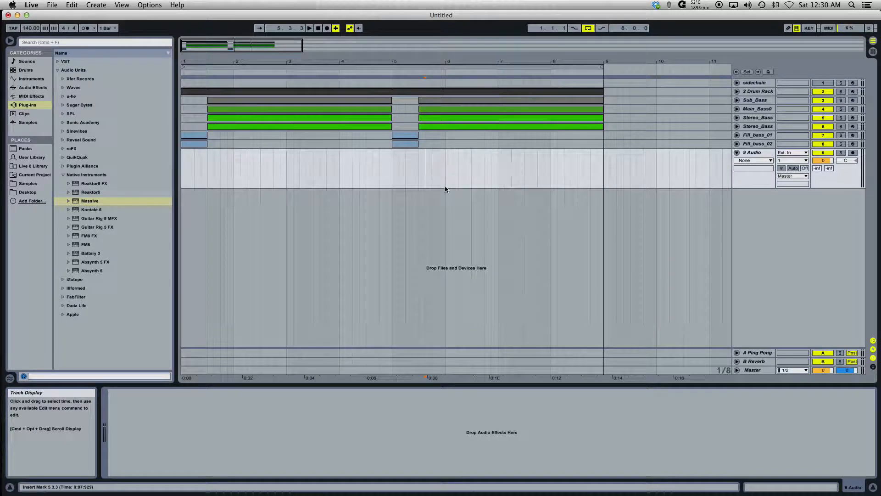
left_click_drag(413, 73, 246, 62)
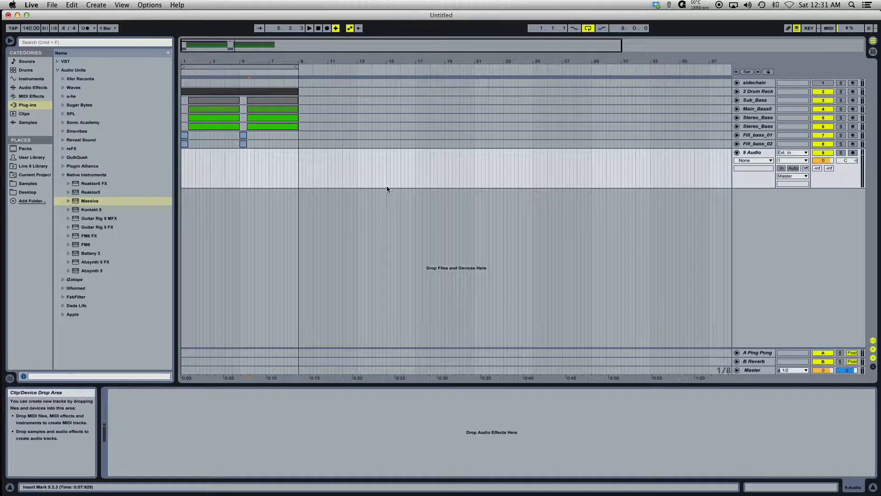
Show the audio effects in the browser and unfold the second Stereo_Bass track in the arrangement.
left_click(245, 93)
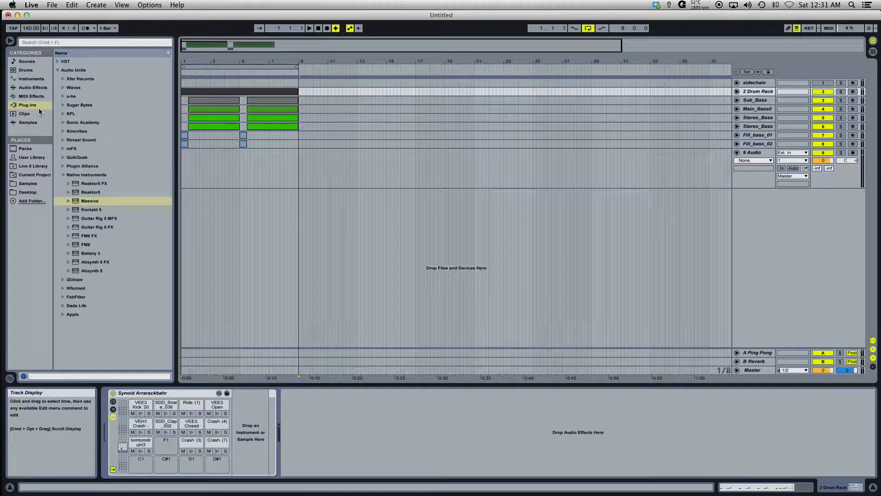
left_click(31, 88)
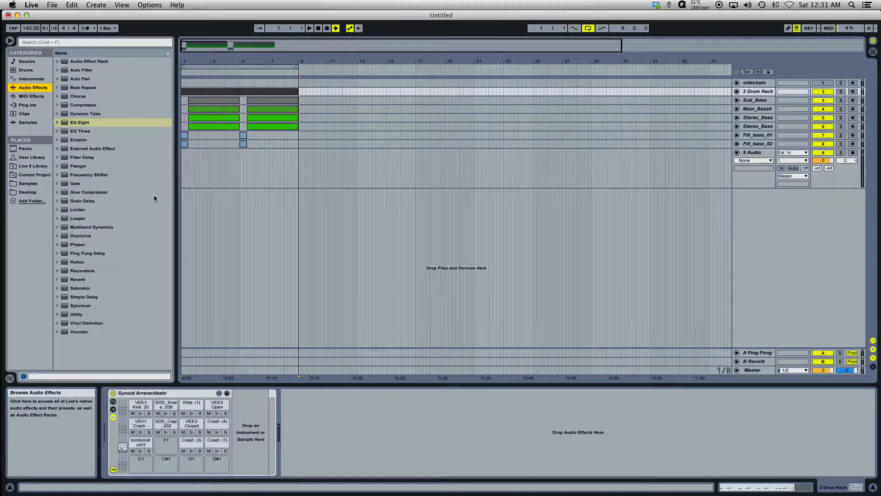
left_click(211, 126)
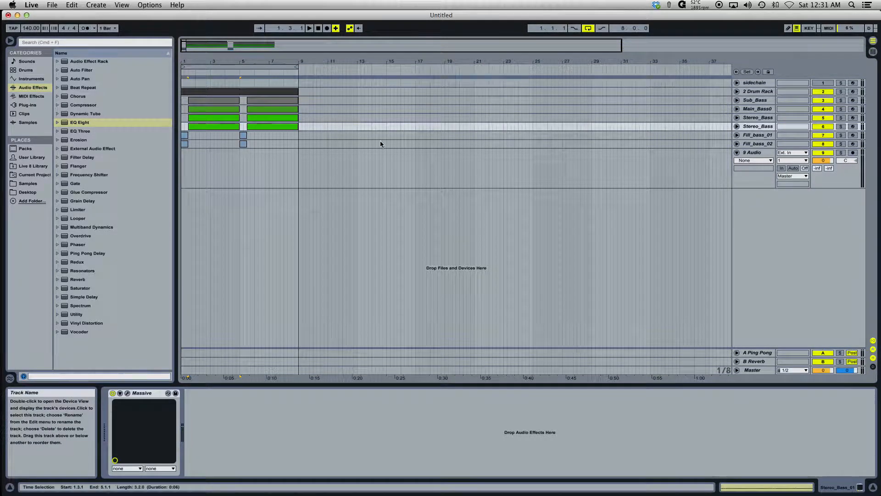
left_click(737, 127)
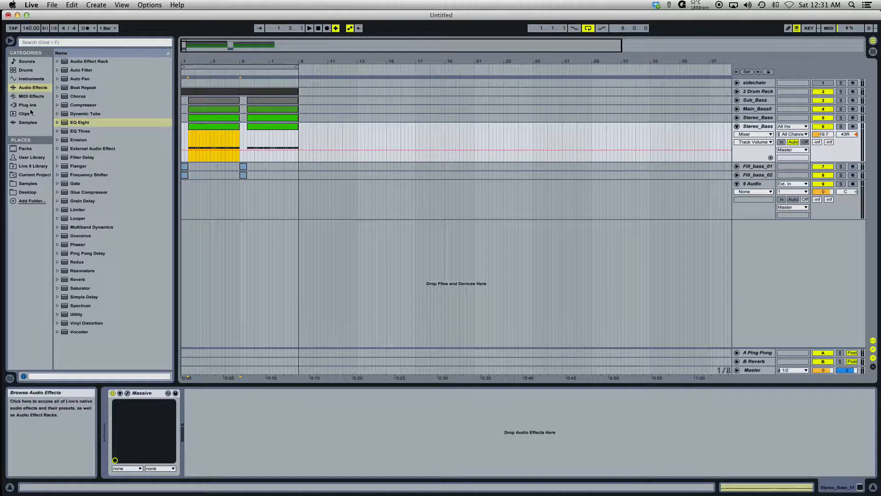
Place the VEH1 Hard Kick - 004.wav sample from the Vengeance Essential House samples on the 9 Audio track at bar 3.
left_click(27, 184)
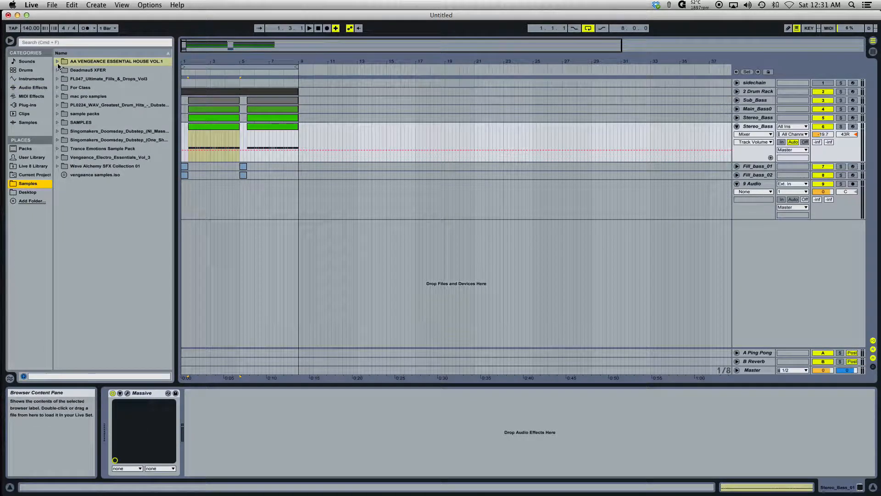
left_click(56, 62)
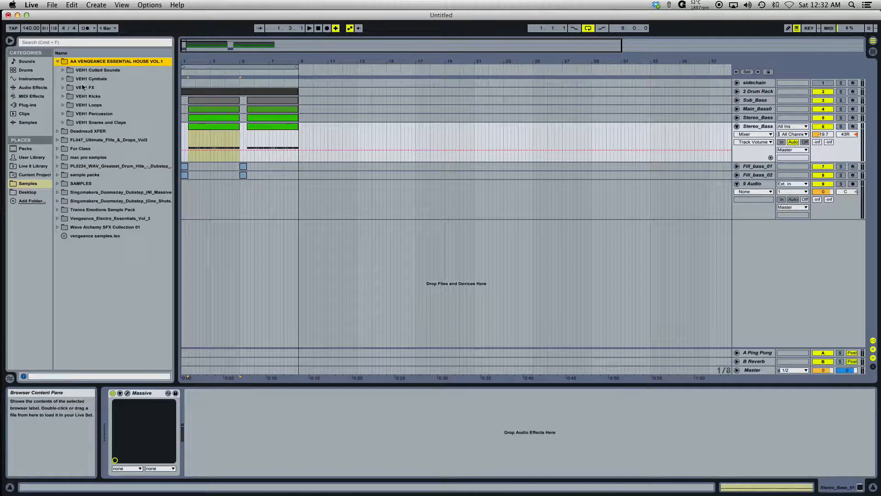
left_click(62, 96)
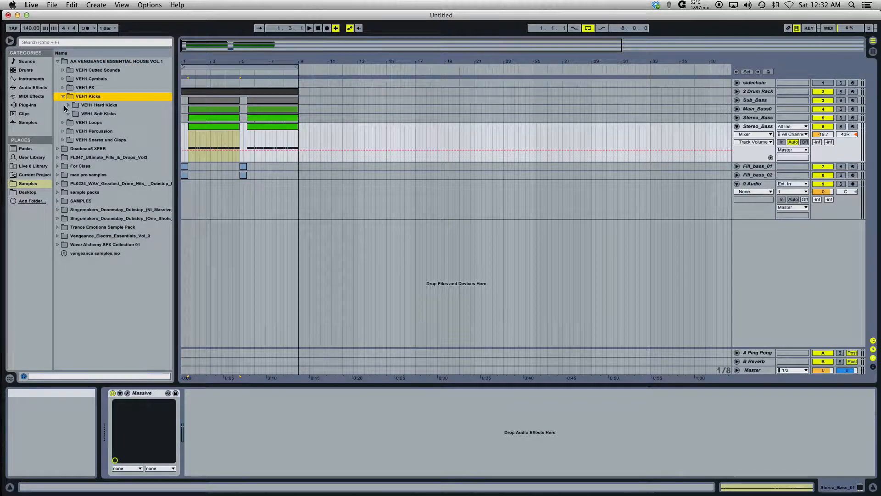
left_click(75, 106)
left_click(69, 106)
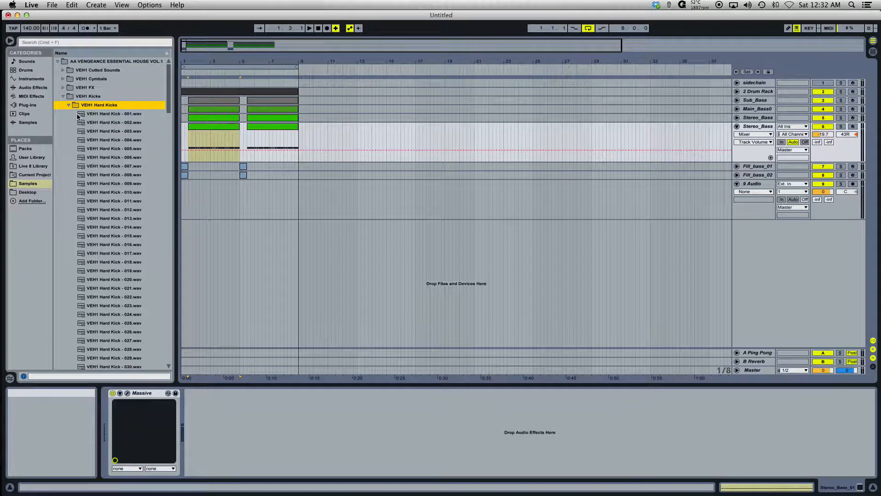
left_click(113, 139)
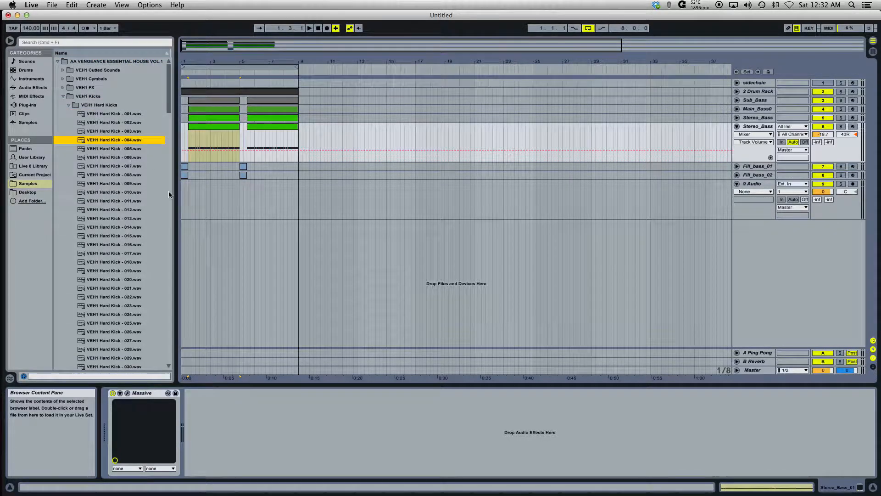
left_click(210, 197)
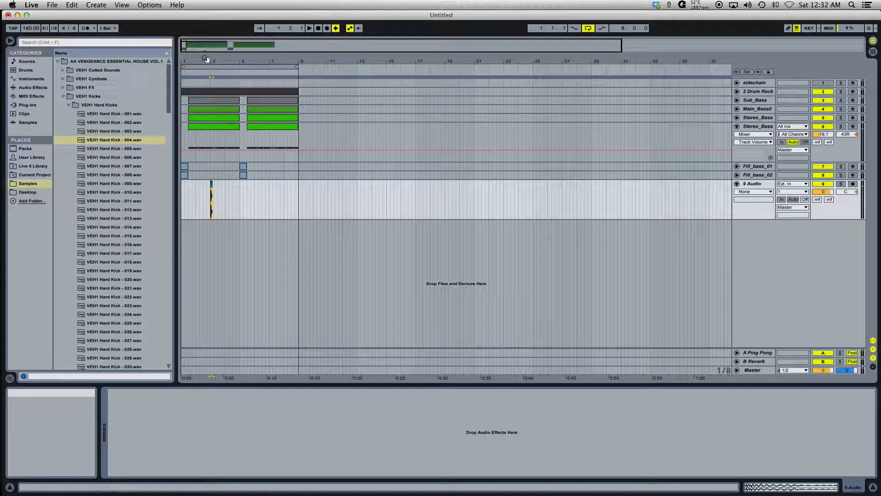
Delete the VEH1 Hard Kick - 004 clip from the 9 Audio track.
left_click_drag(205, 59, 204, 131)
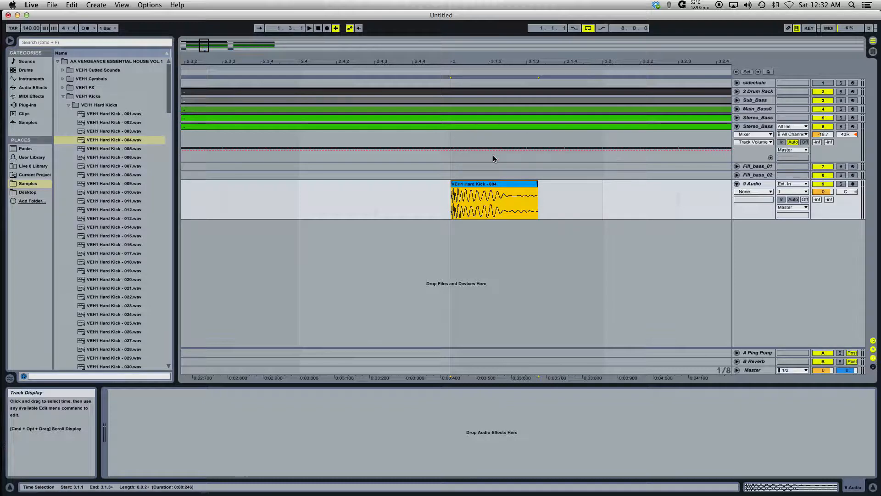
left_click(496, 188)
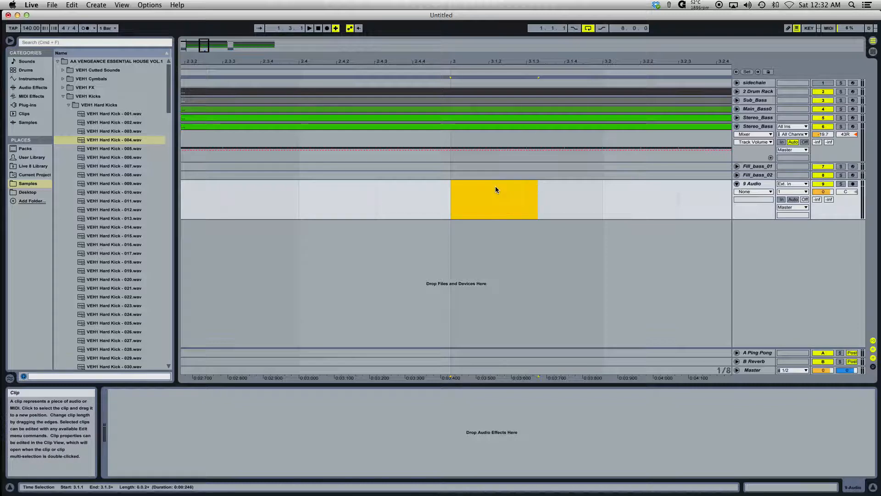
Show the MIDI clip of the second Stereo_Bass track in the note editor, enlarged around its E1 notes.
left_click(744, 128)
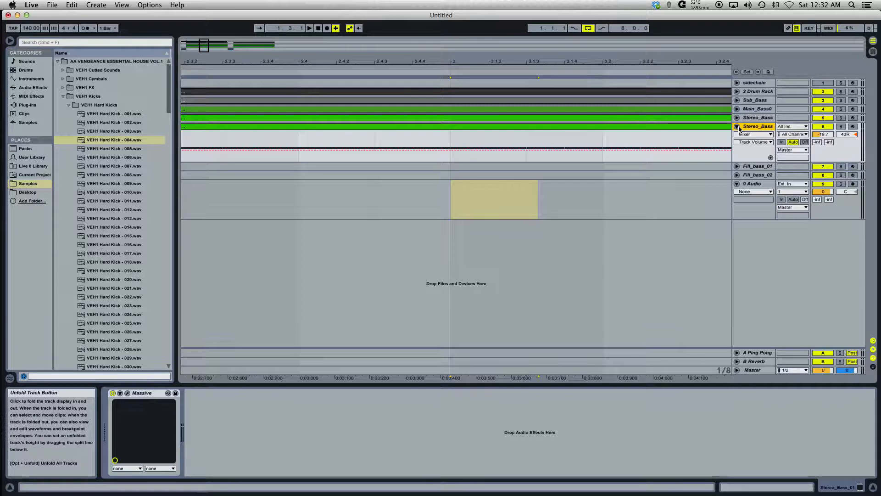
key("shift+Tab")
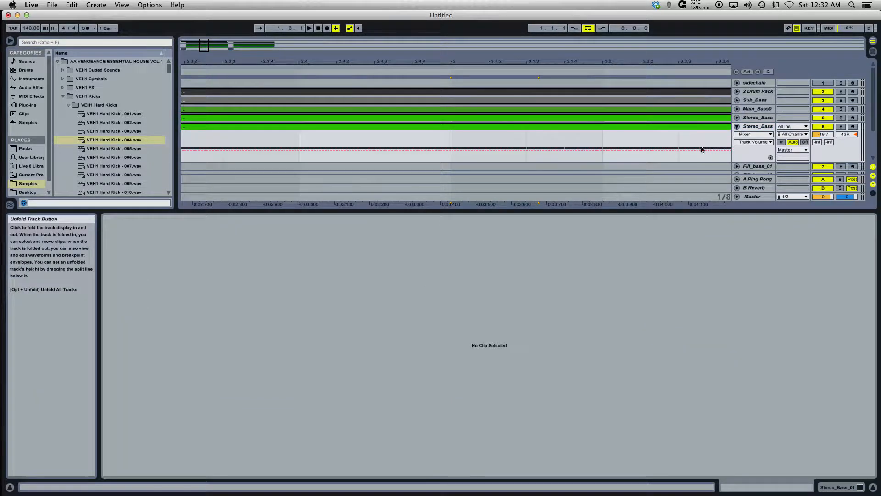
left_click(677, 126)
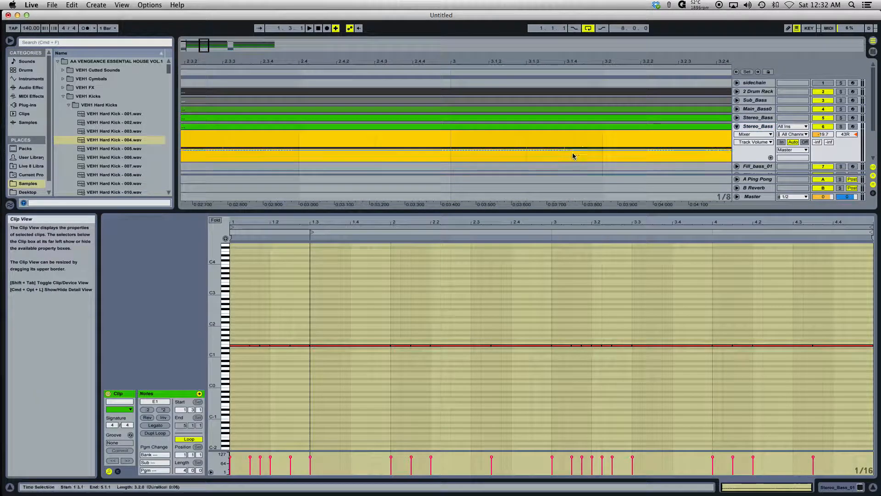
key("super+a")
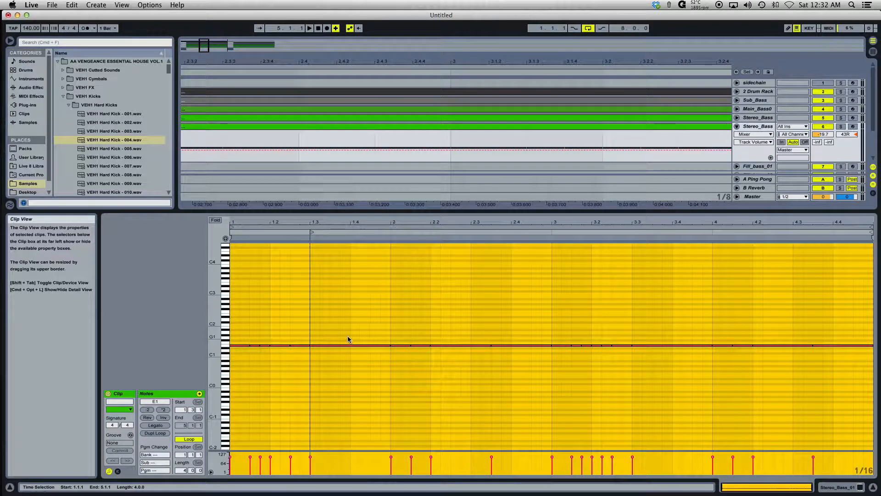
left_click(360, 340)
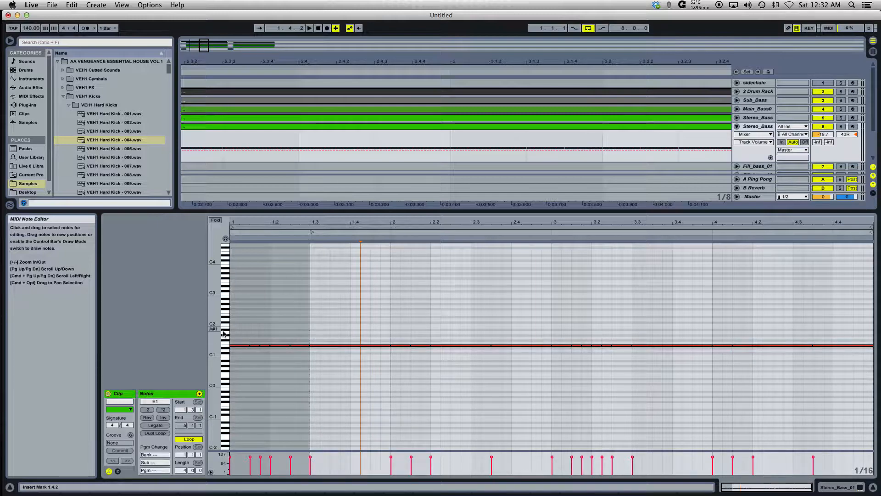
left_click_drag(219, 335, 253, 335)
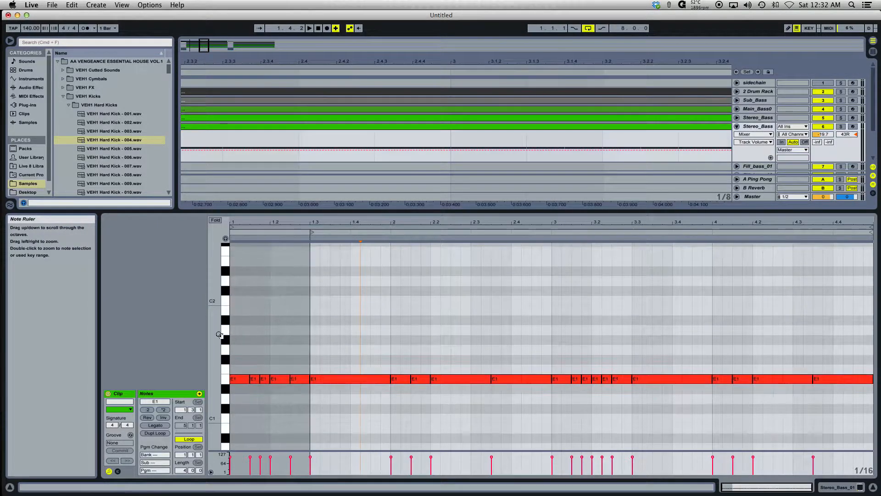
Select the E1 note starting at 1.3, and place the insert mark at 1.4.1.
left_click(328, 379)
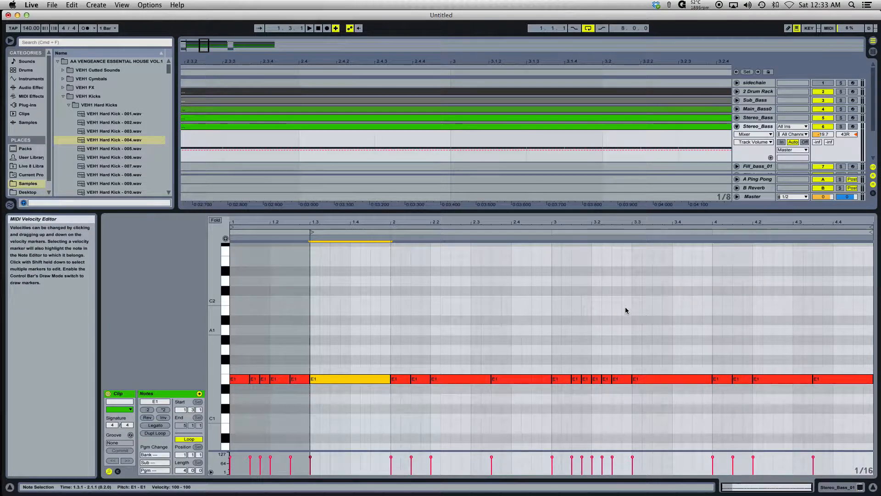
left_click(317, 319)
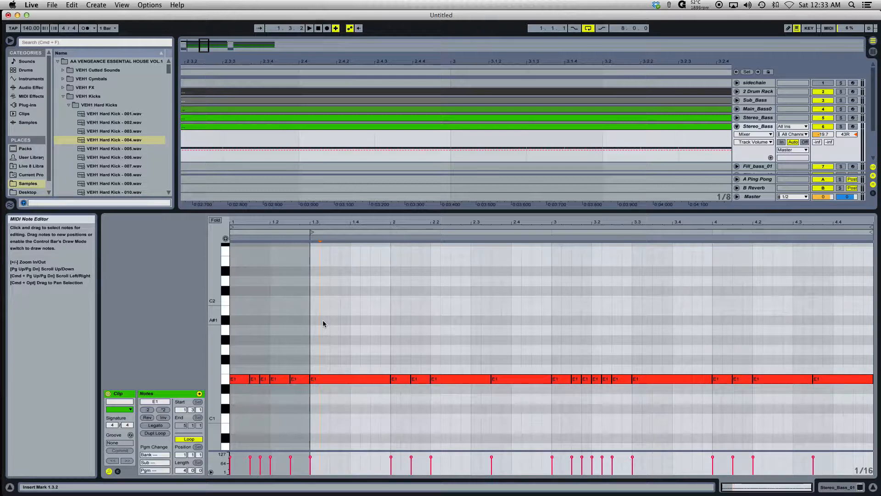
left_click(335, 320)
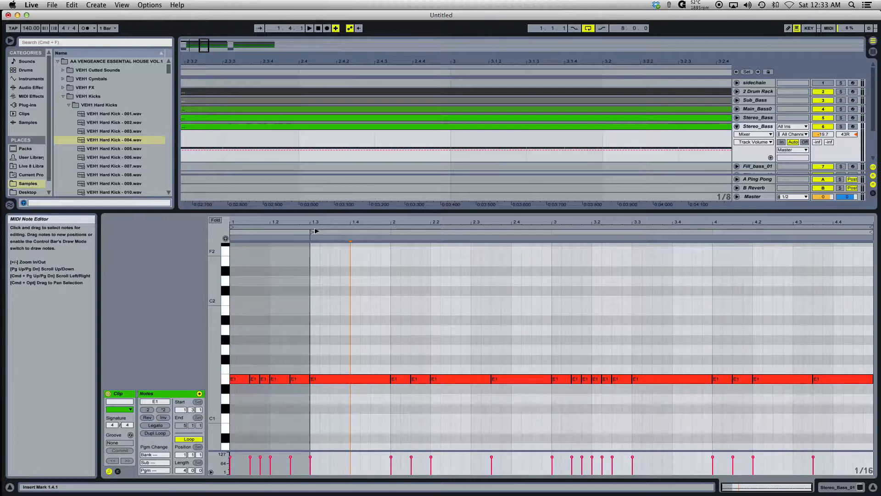
Move the clip's start marker to bar 1 and back to 1.3, with the insert mark at 1.3.1.
left_click_drag(305, 231, 223, 237)
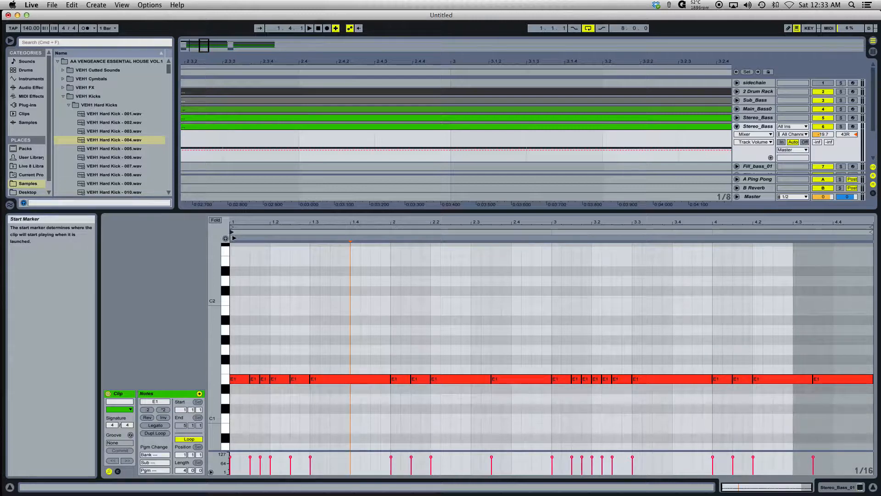
left_click_drag(261, 239, 316, 249)
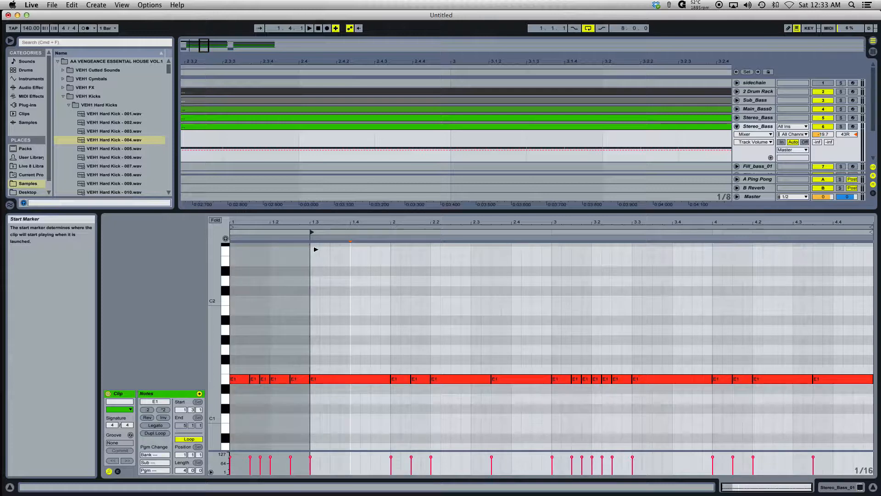
left_click(313, 289)
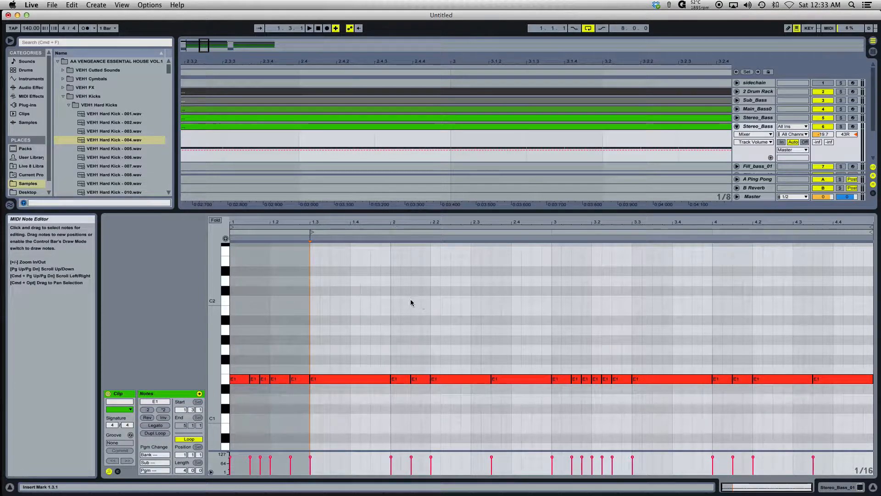
Select the clip's full loop from bar 1 to bar 5, and clear the selection by placing the insert mark at 1.3.1.
left_click(392, 226)
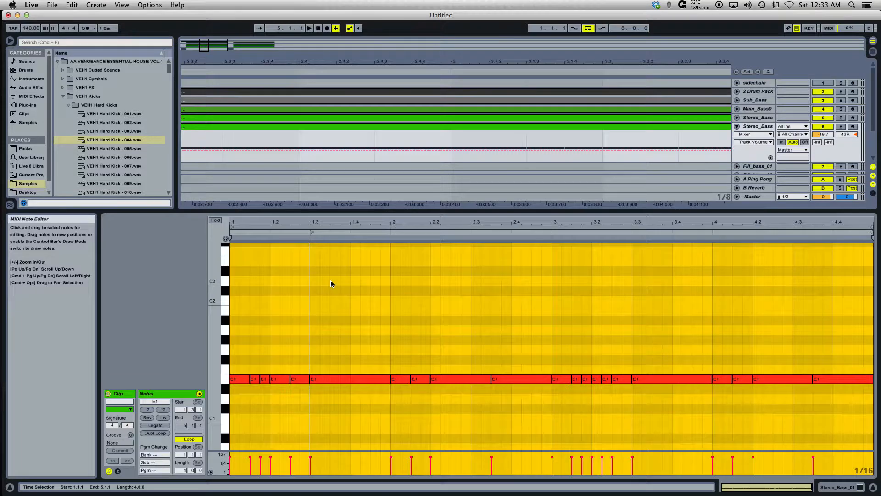
left_click(313, 266)
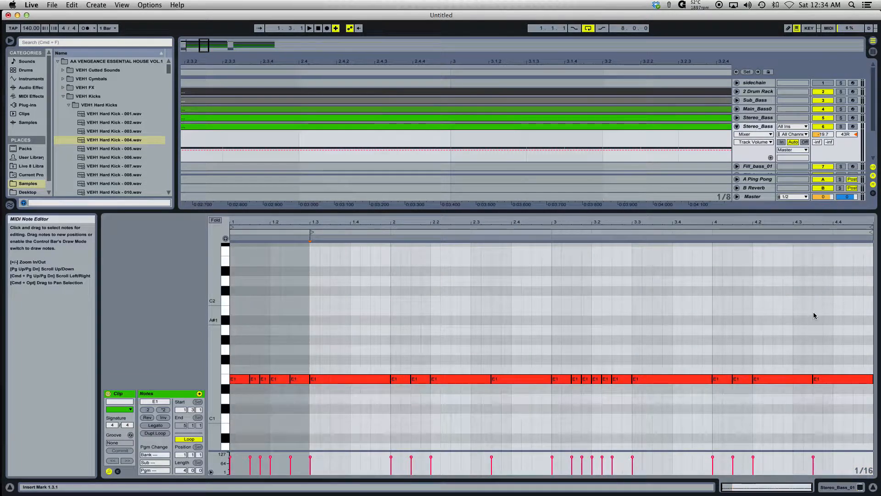
left_click(216, 150)
key("super+z")
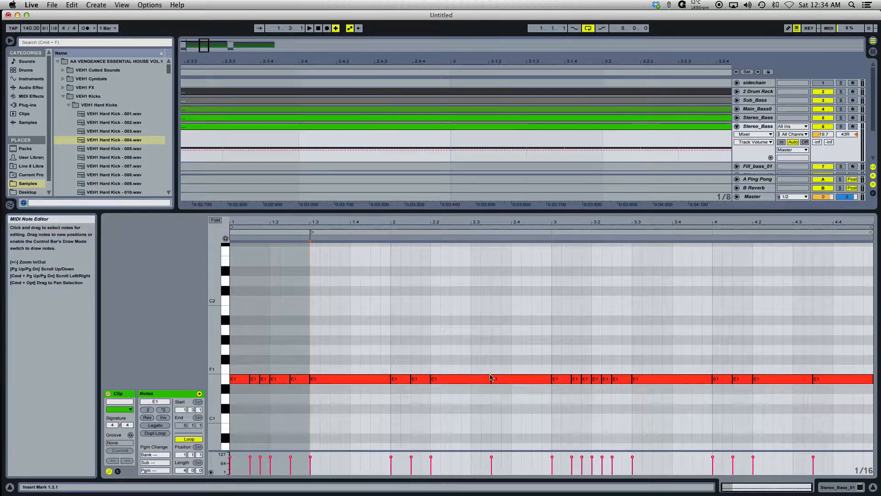
Return to the Stereo_Bass track's device chain and show about 22 bars of the arrangement from bar 1.
key("shift+Tab")
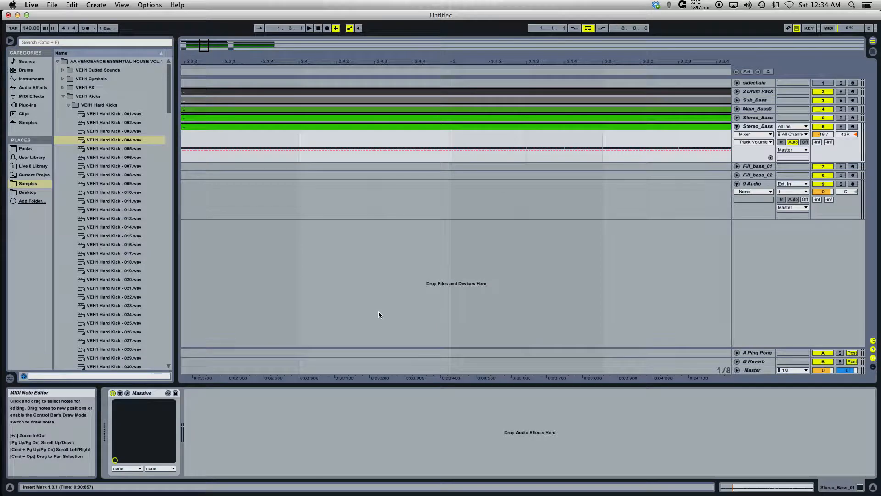
left_click_drag(361, 61, 361, 9)
left_click_drag(236, 61, 230, 54)
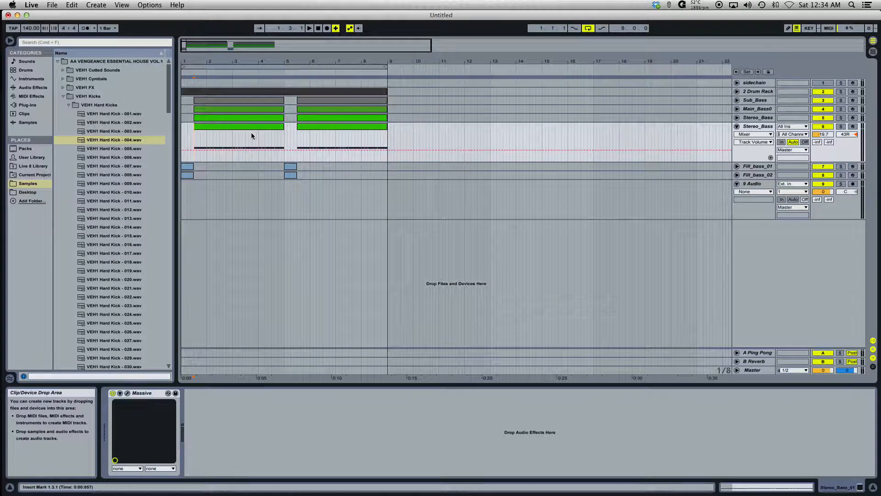
Collapse the VEH1 Kicks and AA VENGEANCE ESSENTIAL HOUSE VOL.1 folders and show about 36 bars of the arrangement.
left_click(65, 96)
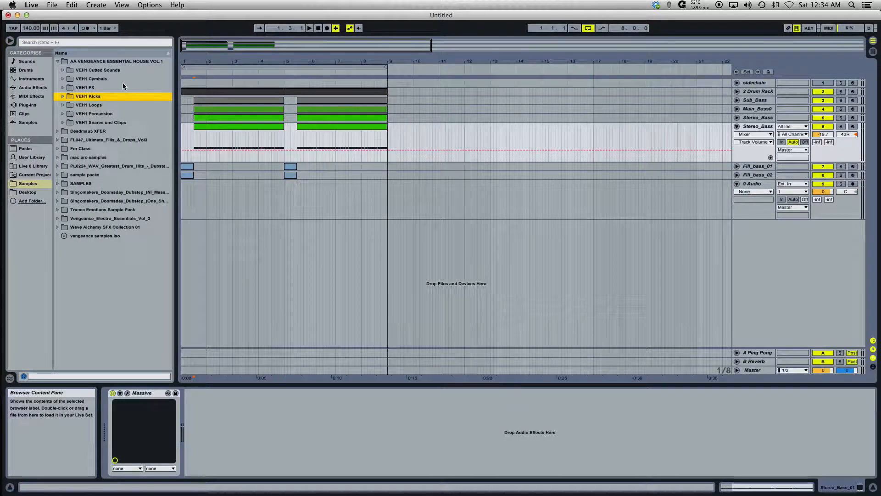
left_click(58, 61)
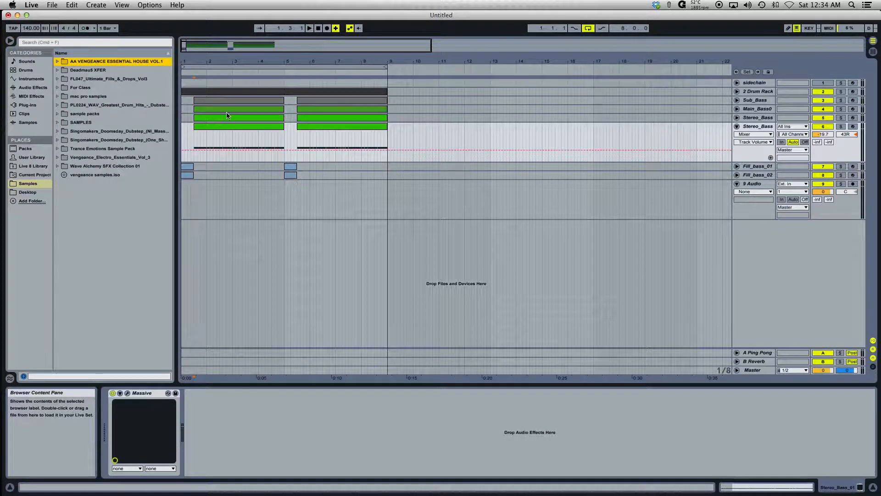
left_click_drag(277, 62, 253, 61)
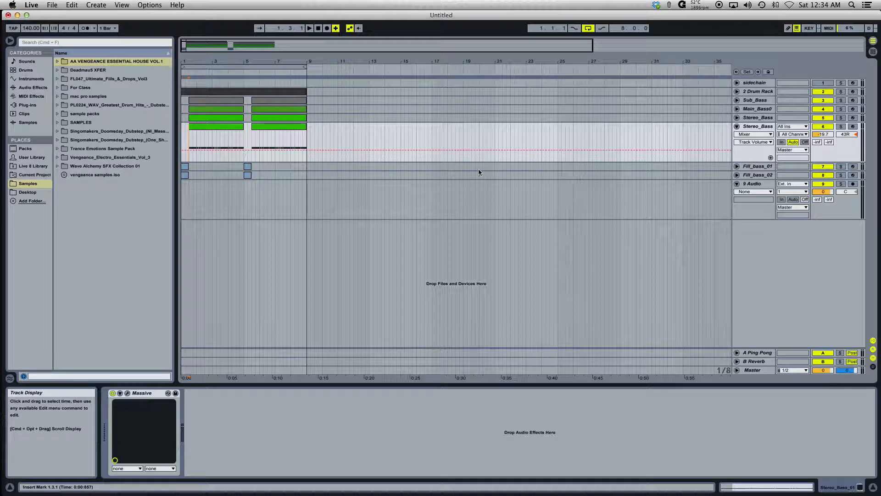
left_click(218, 129)
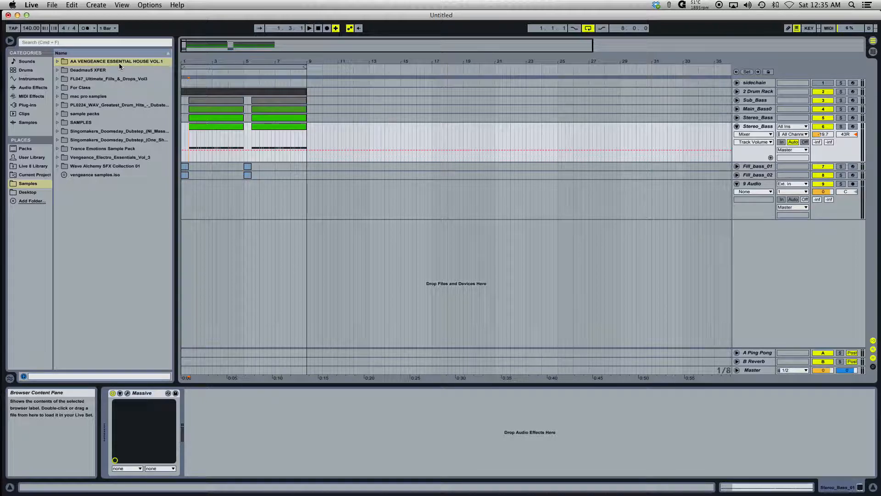
Examine the VEH1 FX subfolders in the AA VENGEANCE ESSENTIAL HOUSE VOL.1 sample pack and collapse the pack again.
left_click(57, 62)
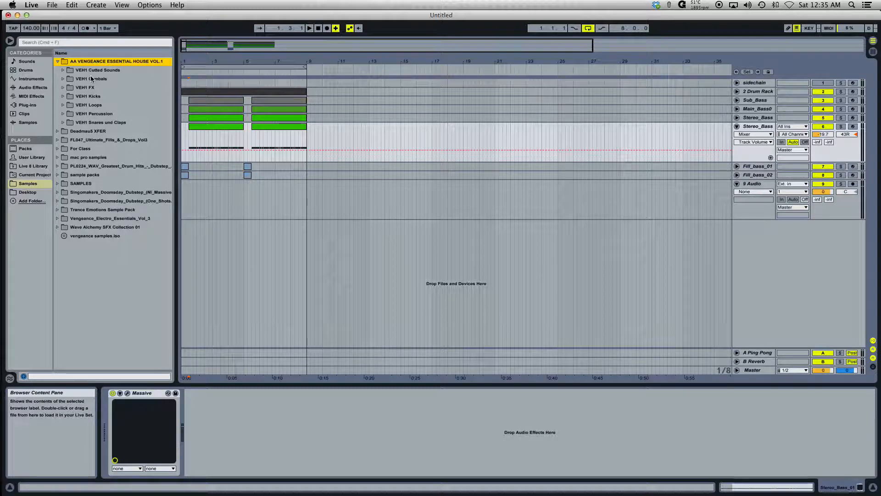
left_click(62, 88)
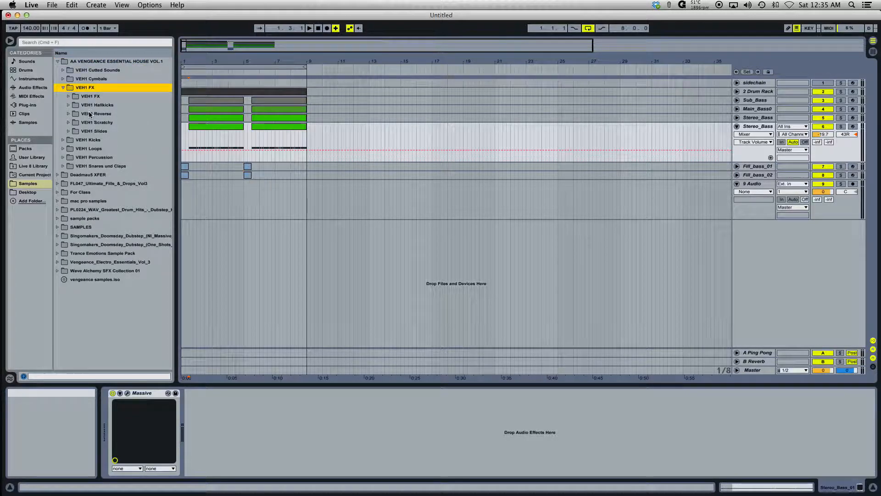
left_click(62, 87)
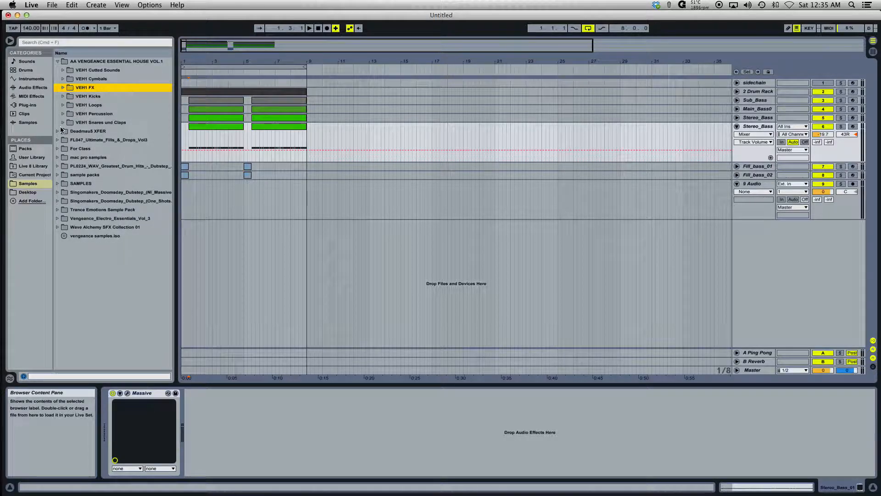
left_click(56, 61)
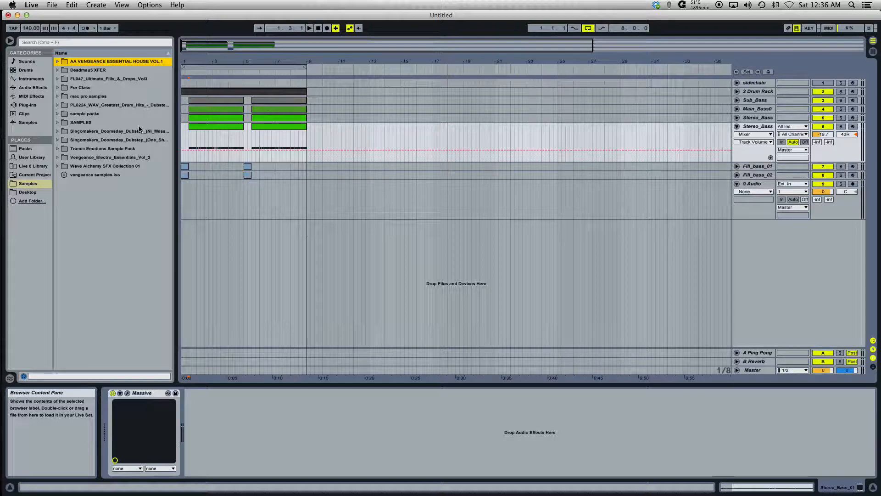
Select the first clip on the second Stereo_Bass track, show its Massive synth window and close it.
left_click(219, 133)
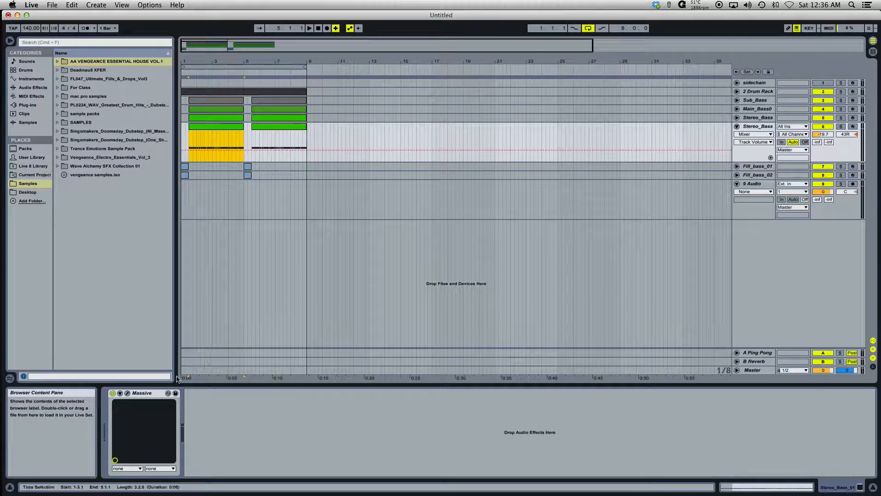
left_click(127, 393)
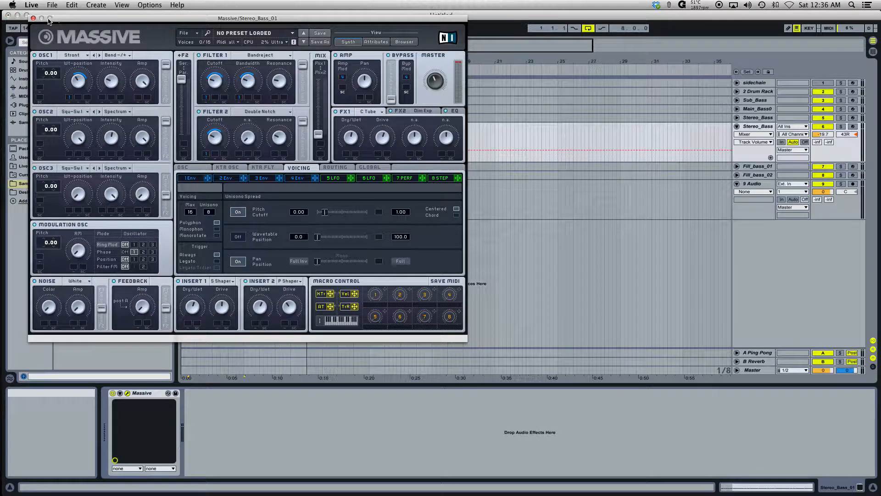
left_click(34, 18)
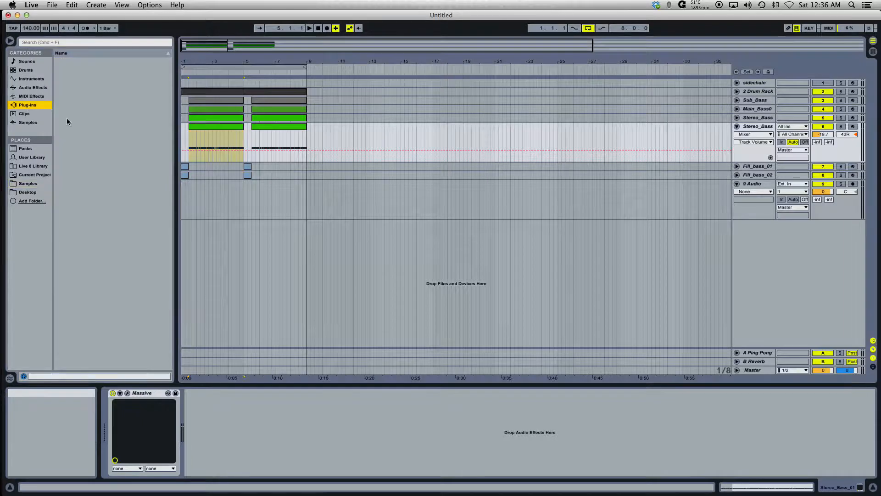
Examine the Native Instruments Audio Units among the plug-ins, highlighting Massive, Kontakt 5 and FM8.
left_click(26, 106)
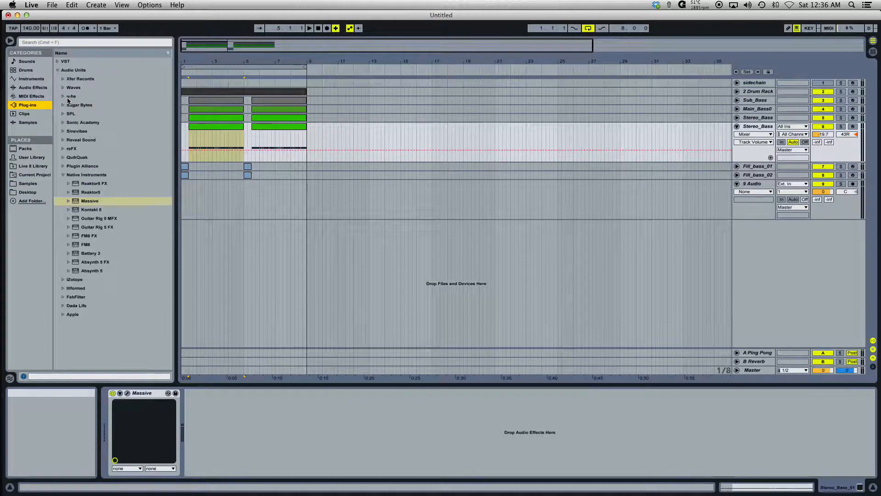
left_click(62, 174)
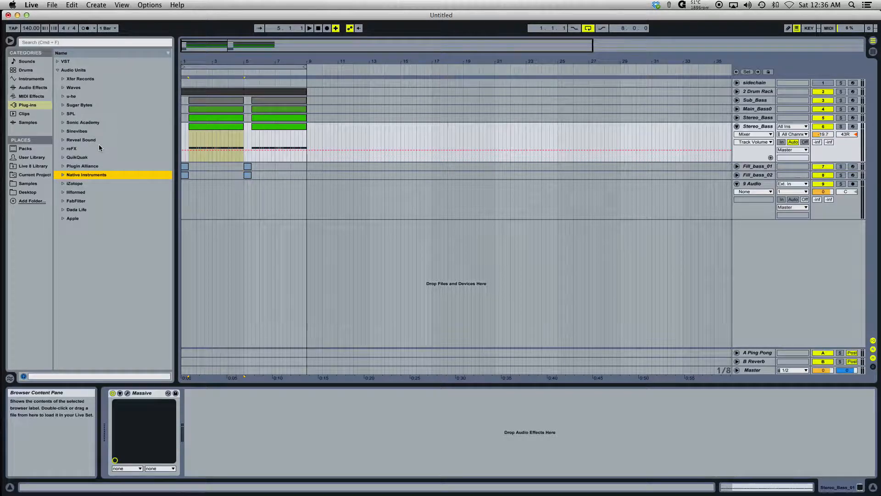
left_click(63, 175)
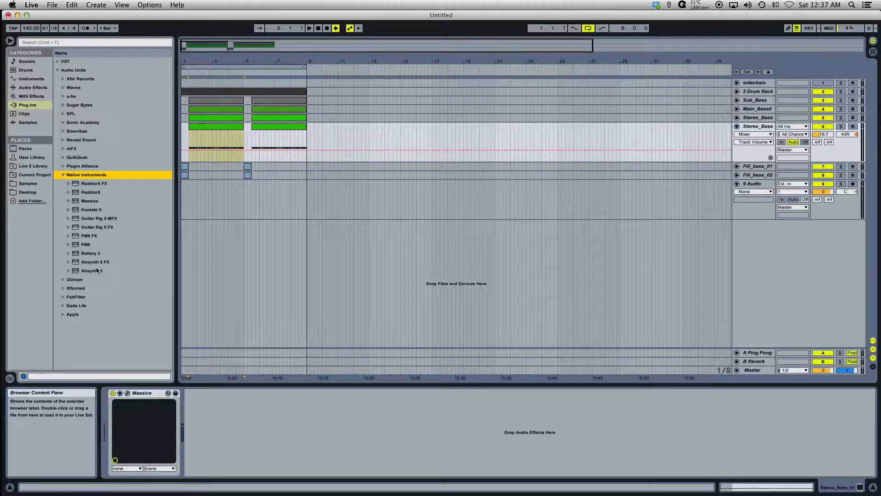
left_click(90, 201)
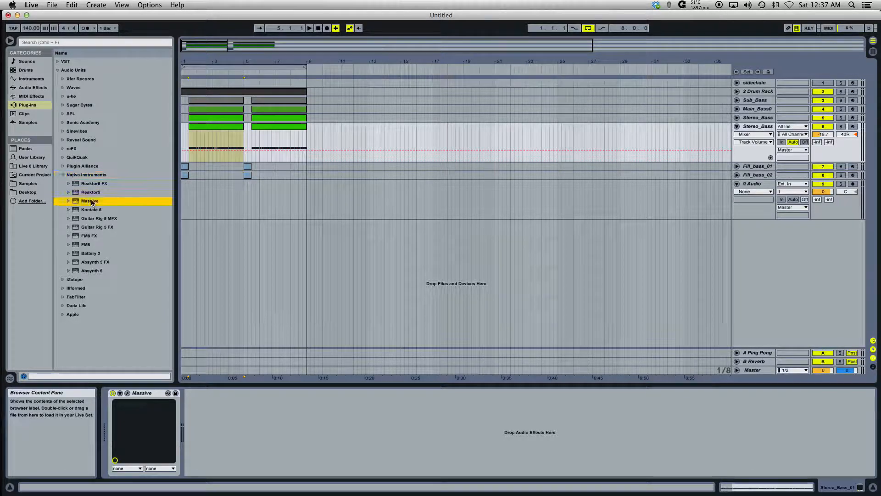
left_click(88, 246)
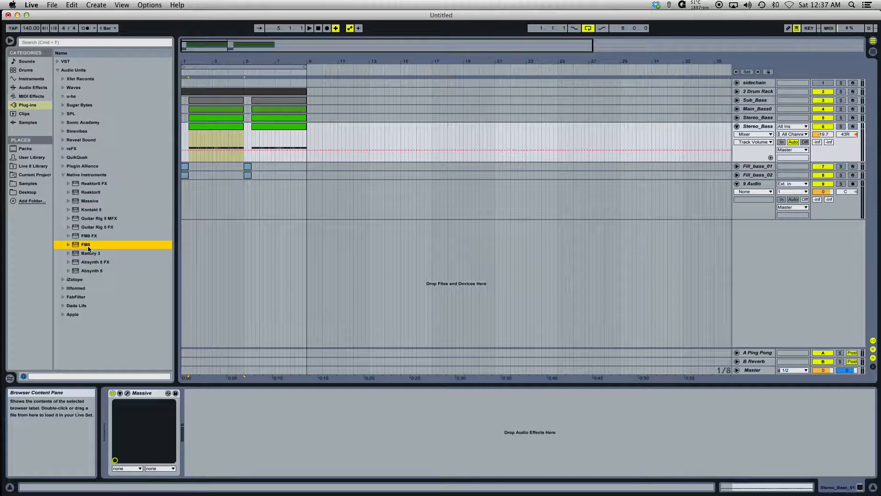
left_click(97, 204)
left_click(98, 210)
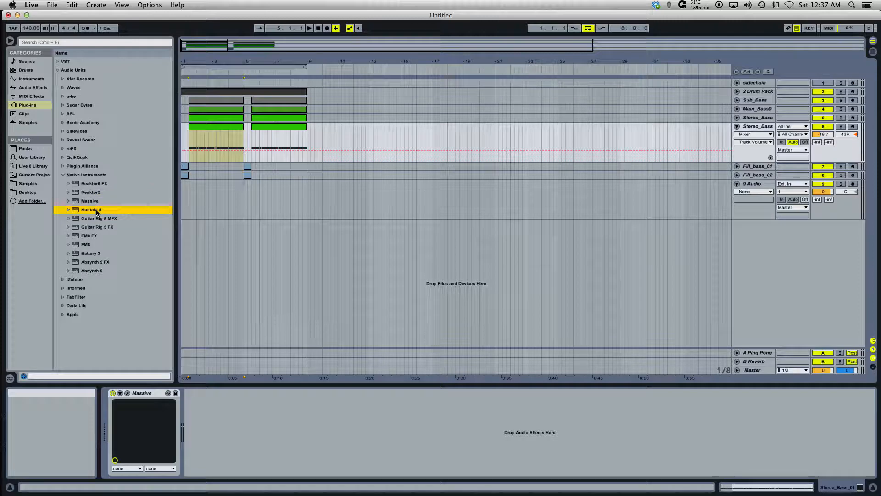
left_click(94, 245)
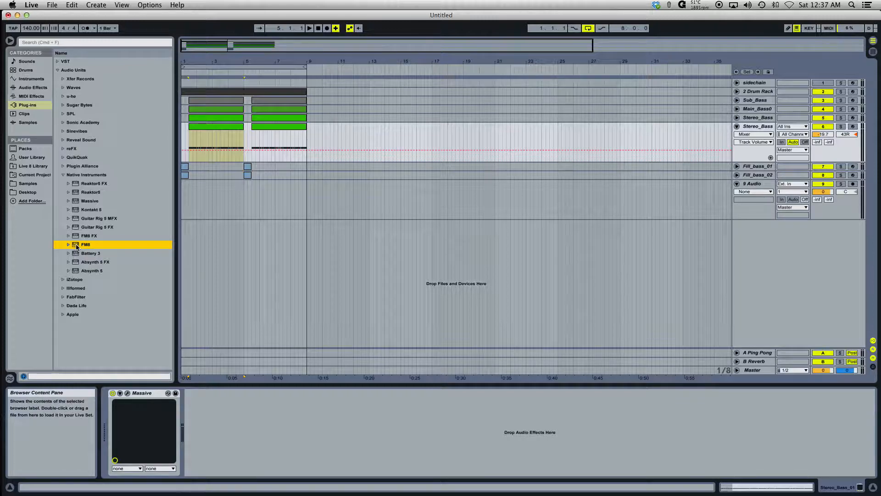
Collapse the Native Instruments folder in the Audio Units list and select the Massive device on the second Stereo_Bass track.
left_click(62, 175)
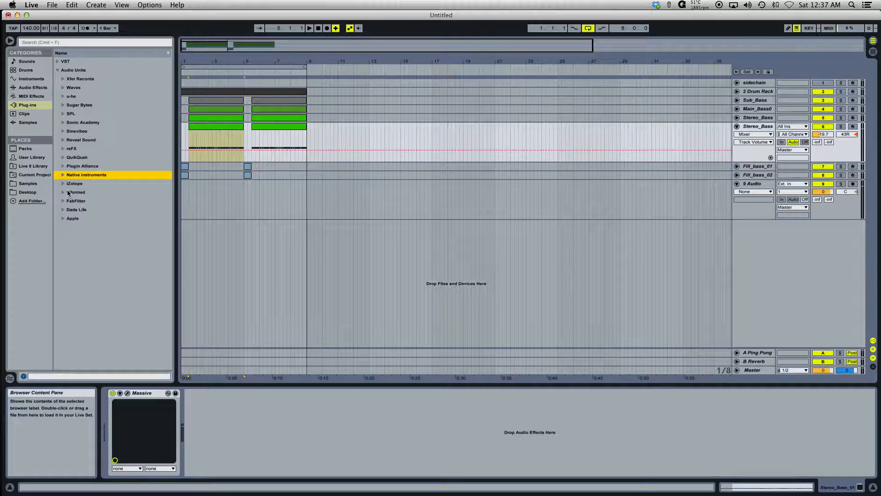
left_click(63, 185)
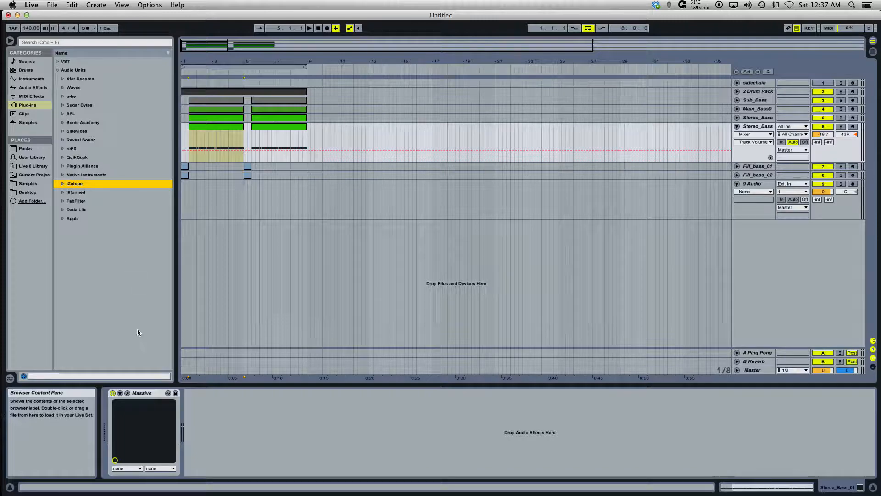
left_click(146, 393)
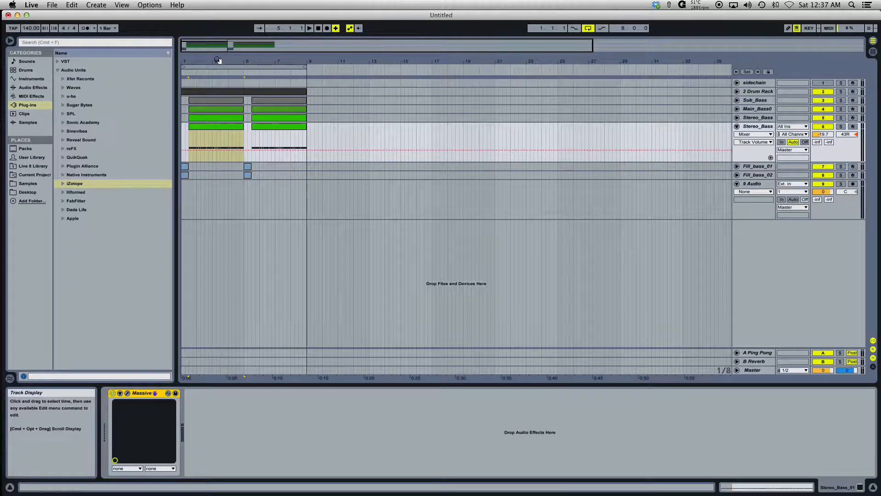
Select the clip on the 2 Drum Rack track and play the eight-bar arrangement from its start.
left_click_drag(215, 60, 216, 85)
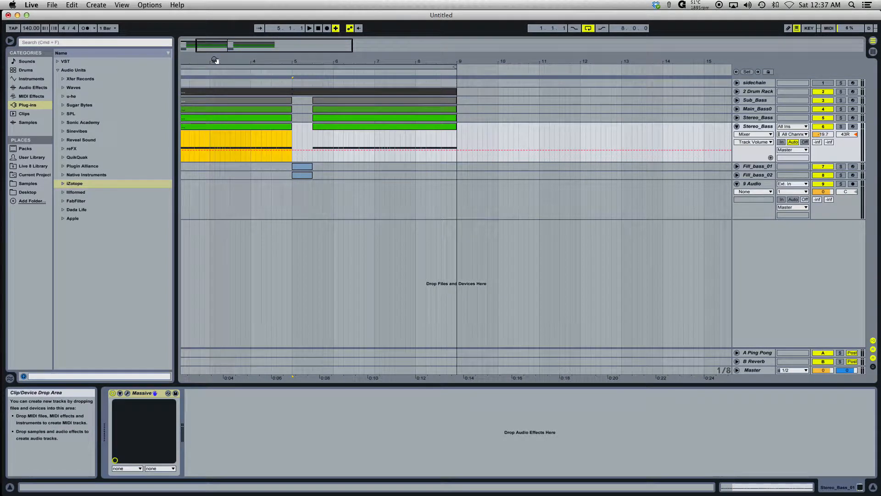
left_click(231, 59)
left_click_drag(226, 67, 226, 70)
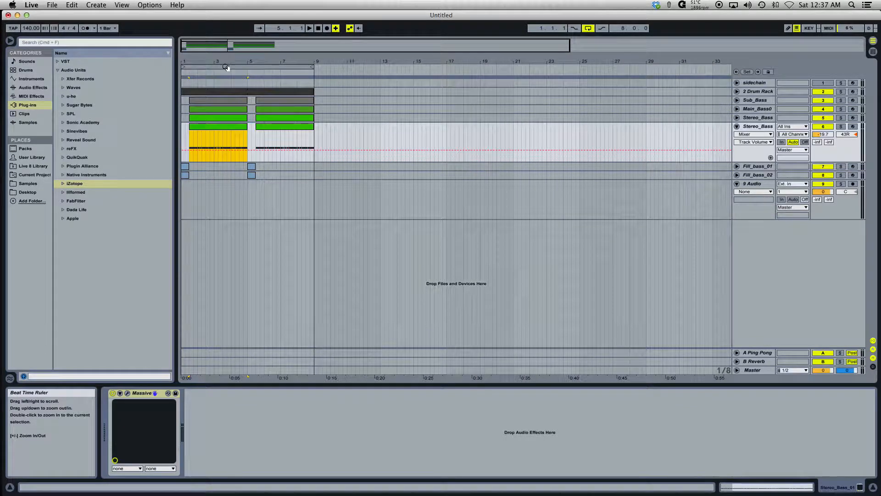
left_click(222, 91)
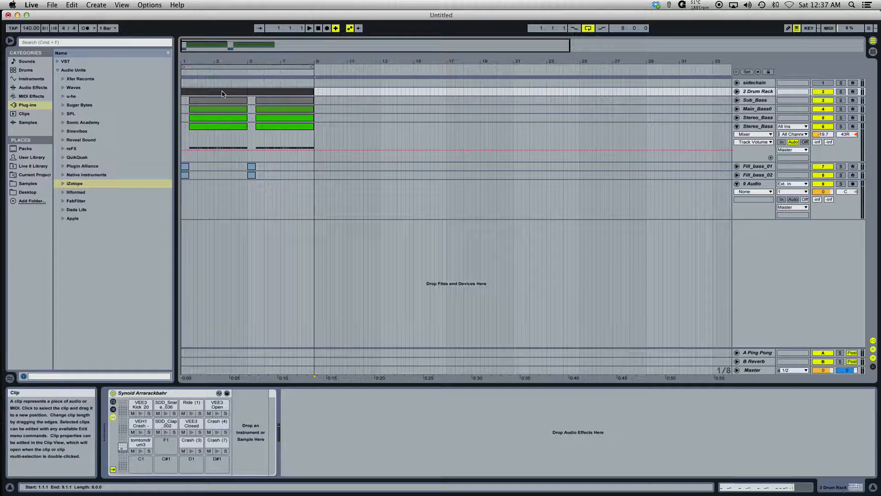
key("space")
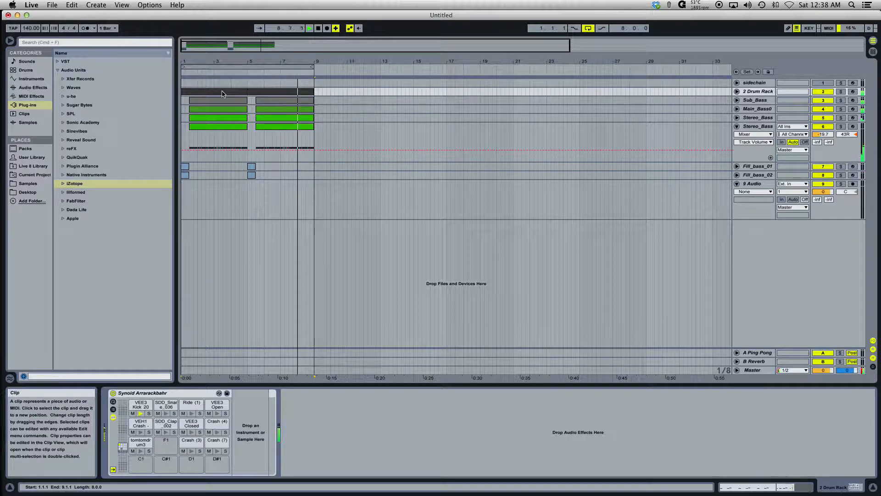
key("space")
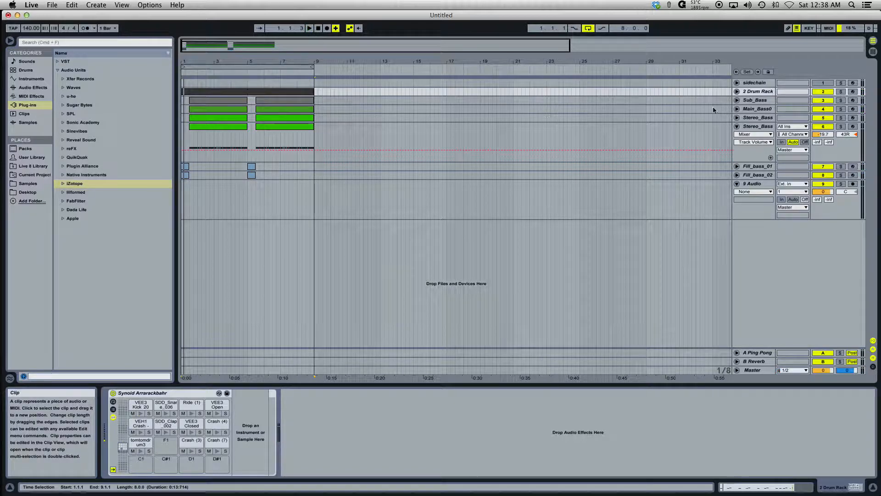
Fold the 2 Drum Rack and second Stereo_Bass tracks and delete the empty 9 Audio track.
left_click(737, 92)
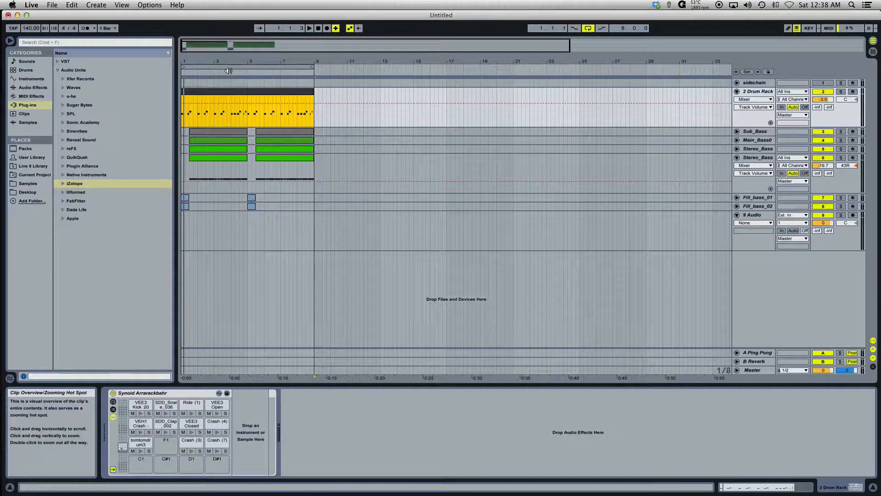
left_click(737, 92)
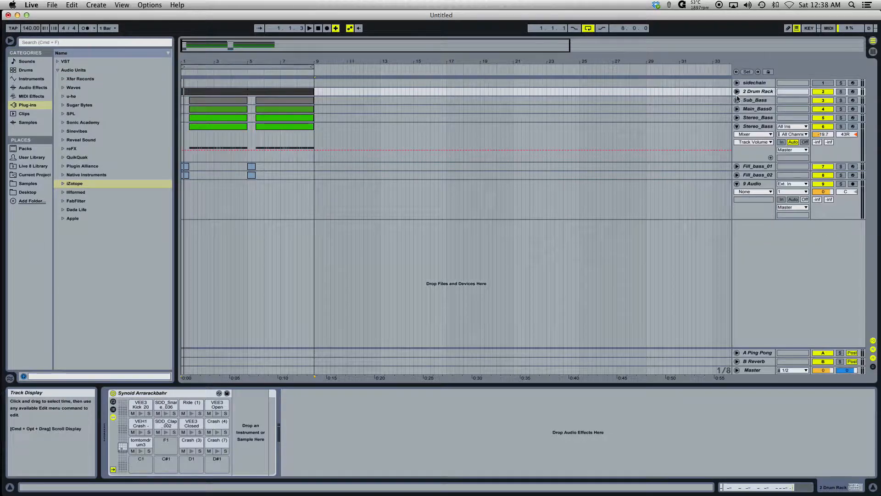
left_click(737, 126)
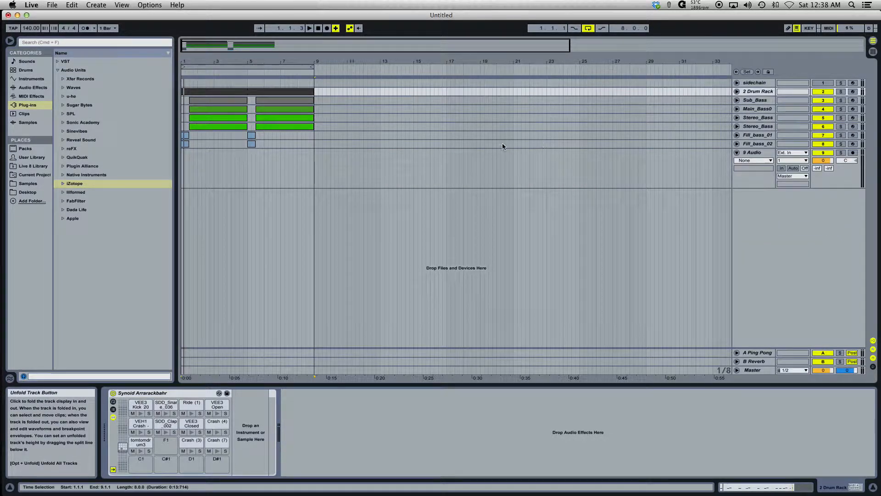
left_click(750, 157)
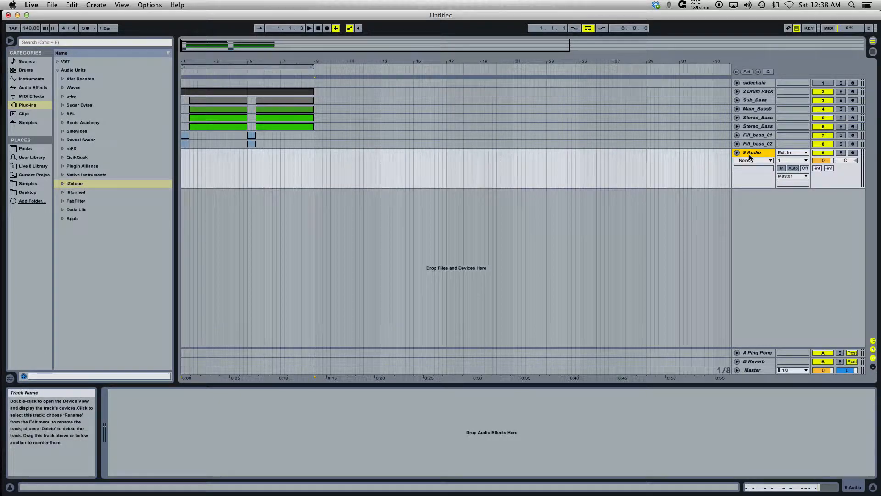
key("Delete")
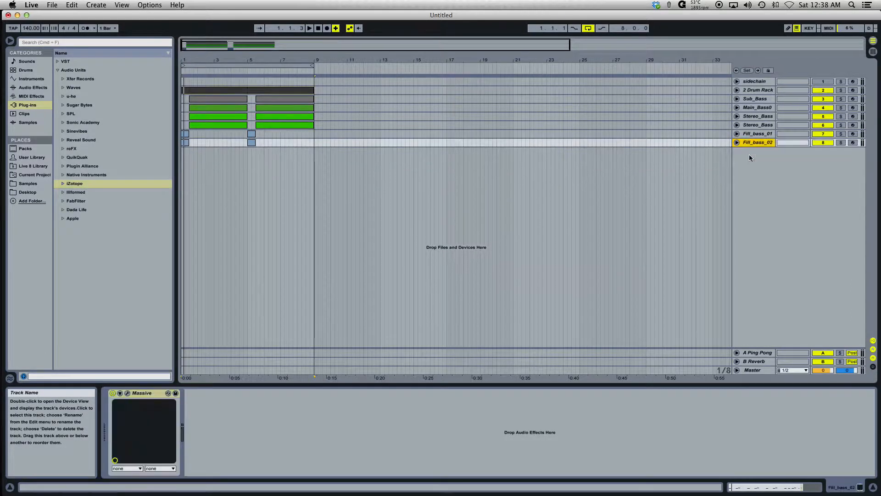
Open the first Sub_Bass clip in the MIDI note editor and examine its bass notes.
left_click_drag(278, 60, 278, 77)
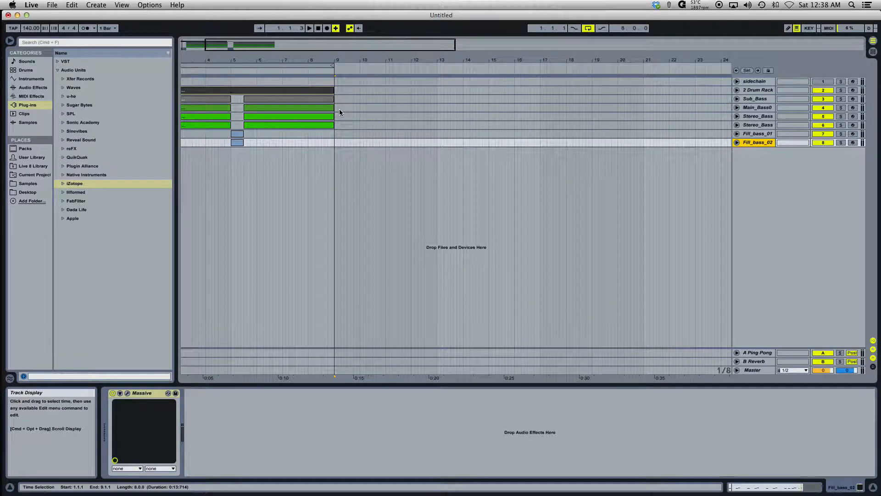
scroll(339, 113, "left", 3)
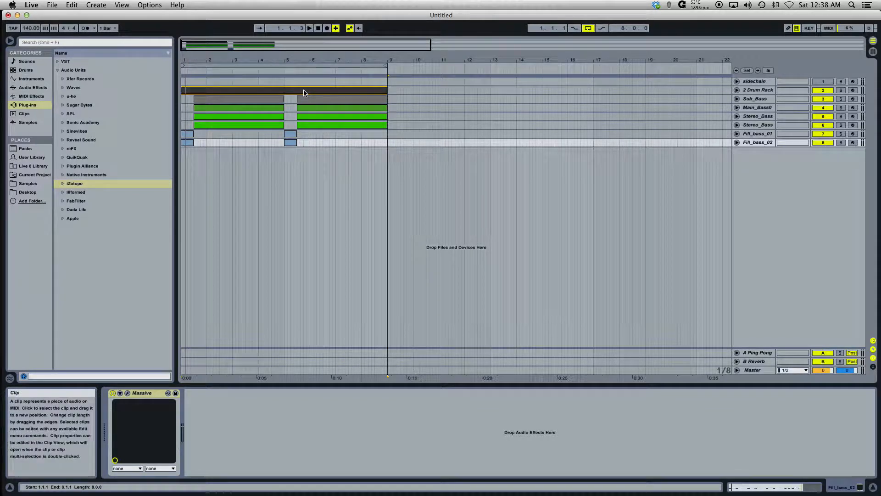
left_click(309, 103)
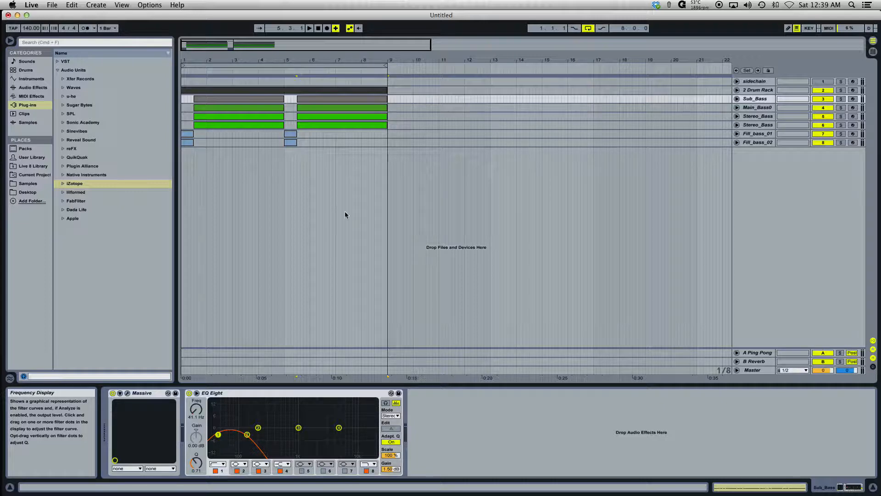
left_click(272, 101)
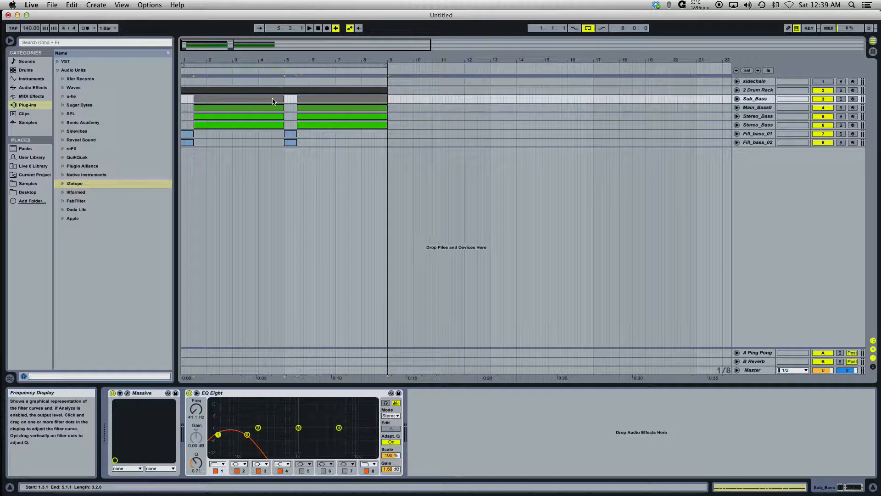
double_click(272, 101)
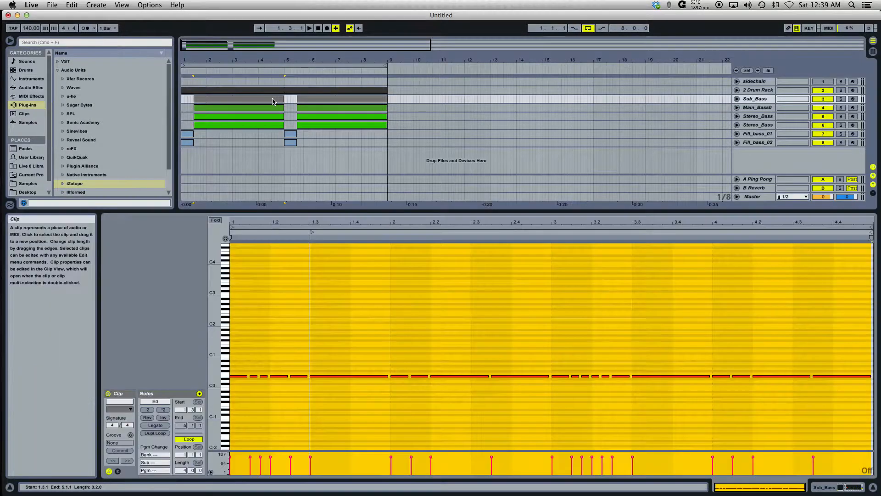
left_click(244, 385)
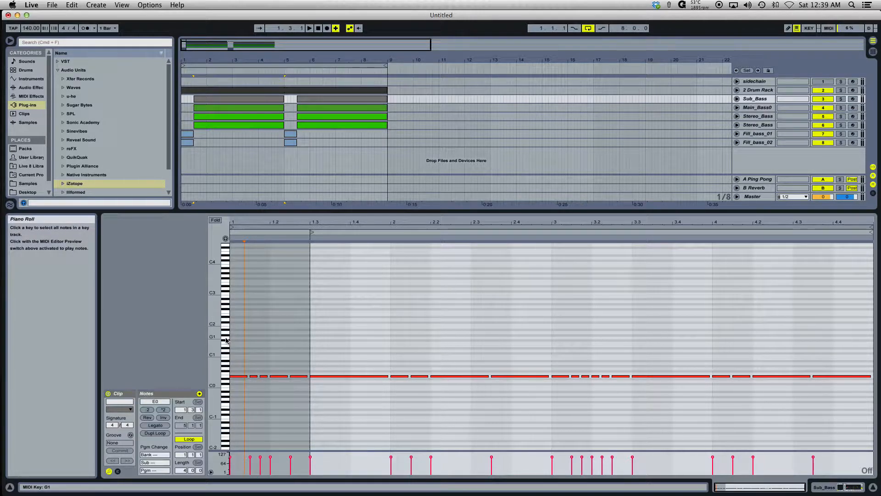
Return to the Sub_Bass device chain, examine its Massive synth's oscillators and close the synth window.
key("shift+Tab")
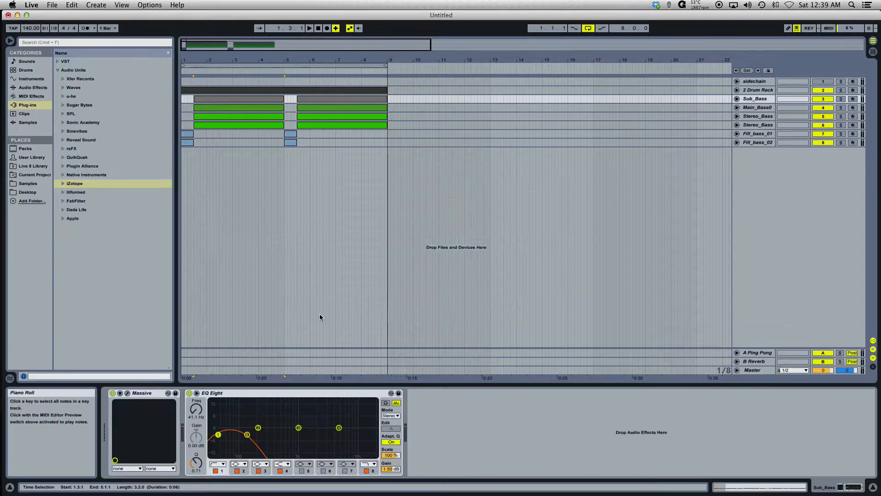
left_click(127, 392)
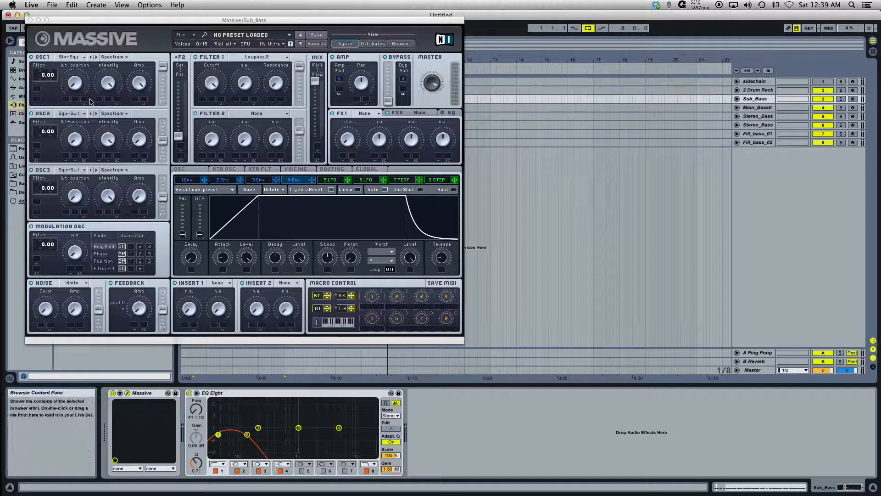
left_click(42, 174)
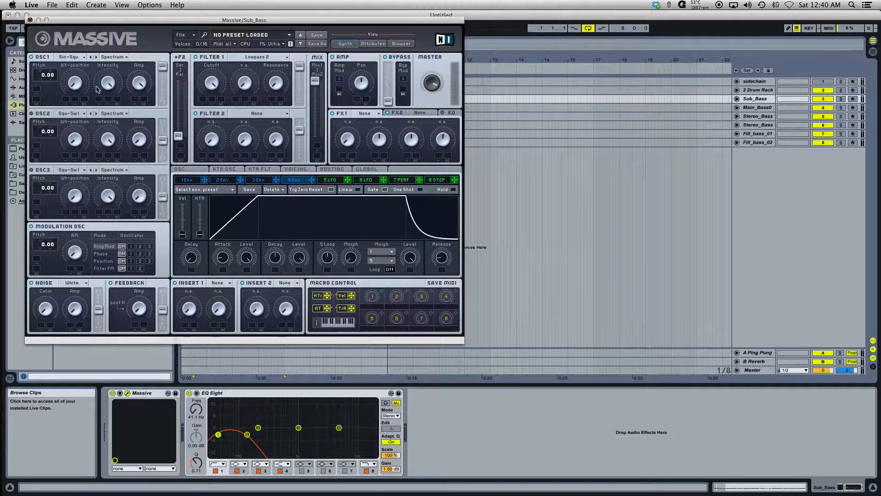
left_click(30, 20)
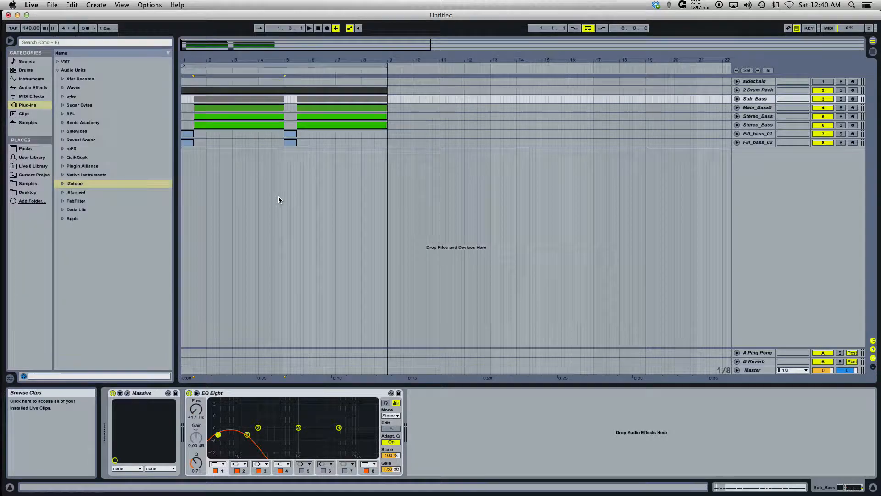
Set the MIDI note grid to 1/16 in the first Sub_Bass clip and open the second Main_Bass01 clip's notes.
double_click(242, 101)
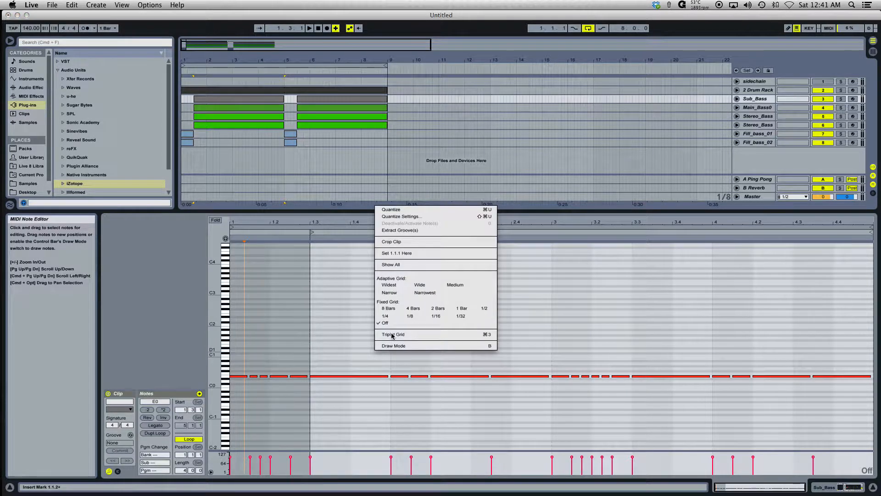
left_click(409, 315)
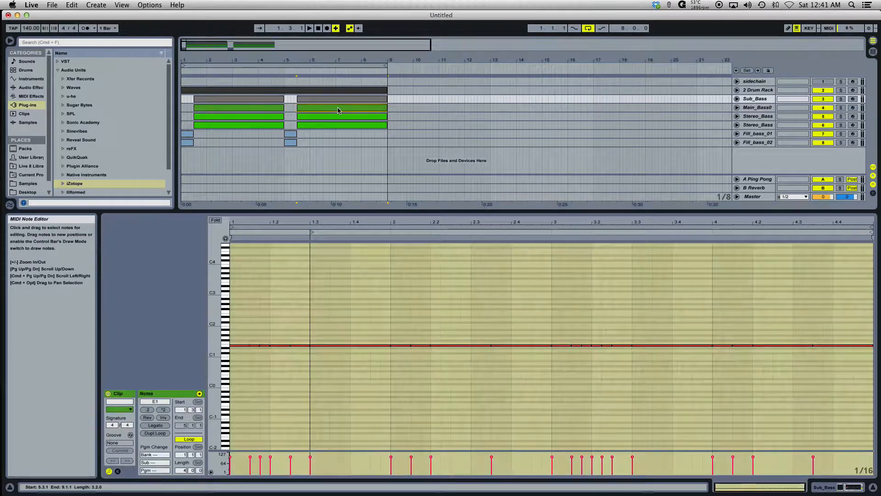
left_click(338, 110)
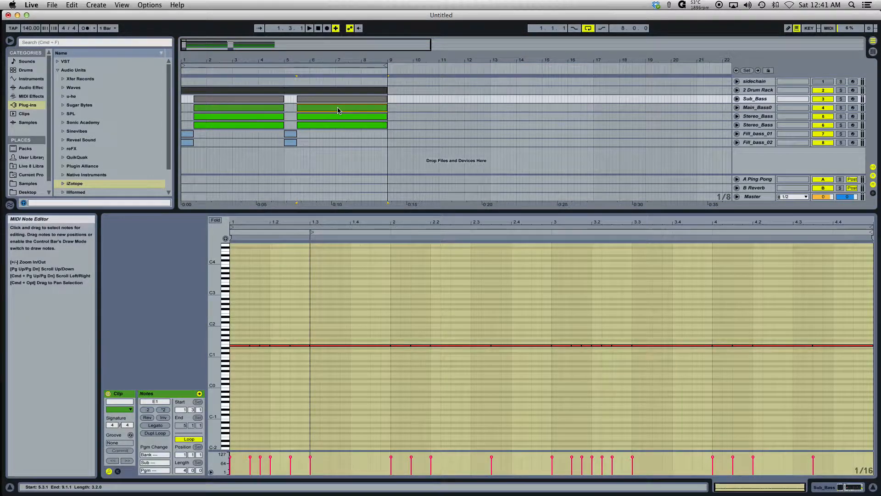
left_click(353, 310)
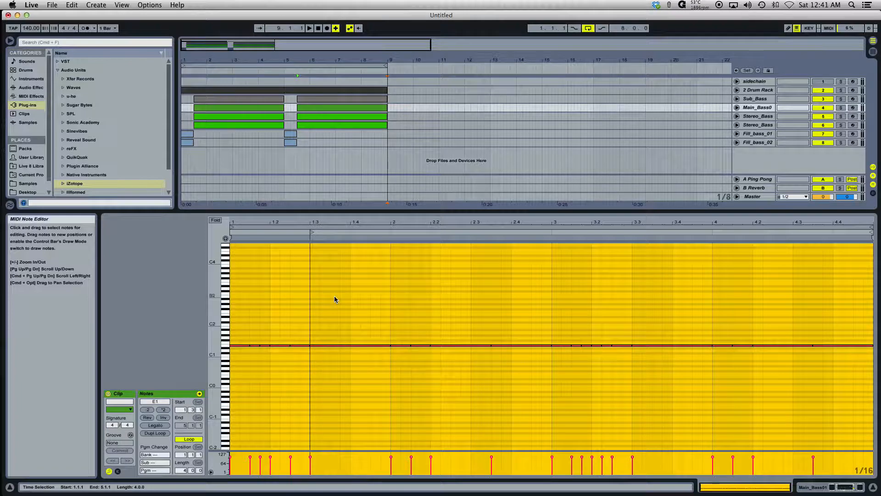
left_click(332, 306)
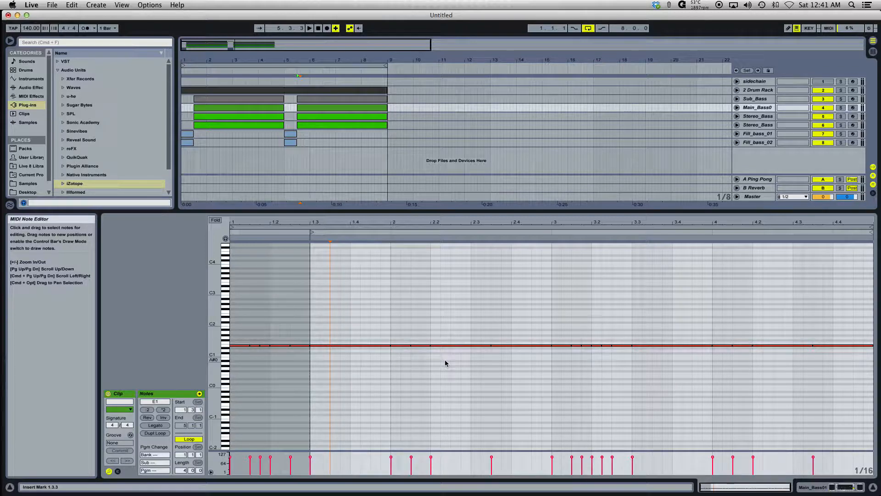
Show the Massive synth on the Main_Bass01 track and examine its oscillators, filters and voicing settings.
key("shift+Tab")
left_click(346, 109)
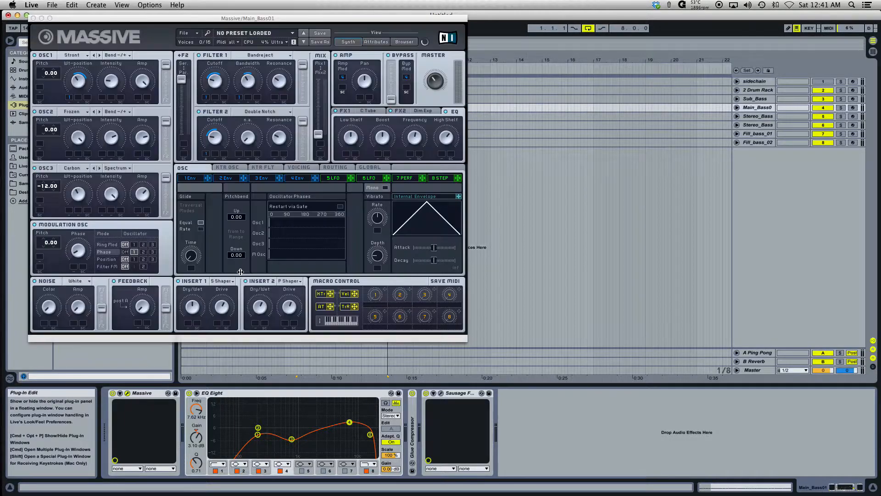
left_click(127, 393)
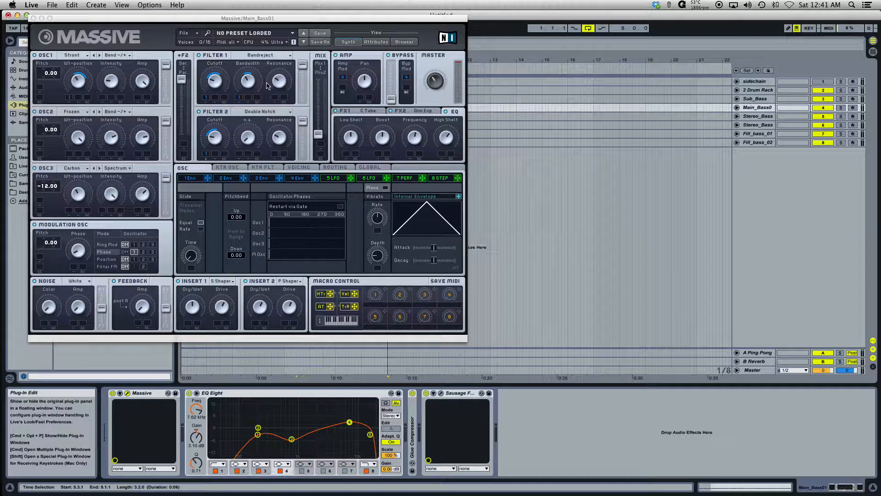
left_click_drag(277, 21, 371, 103)
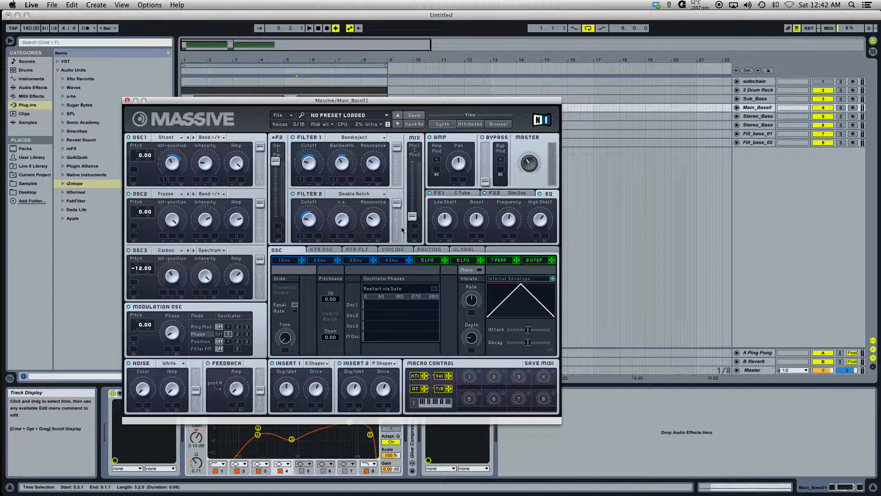
left_click(402, 249)
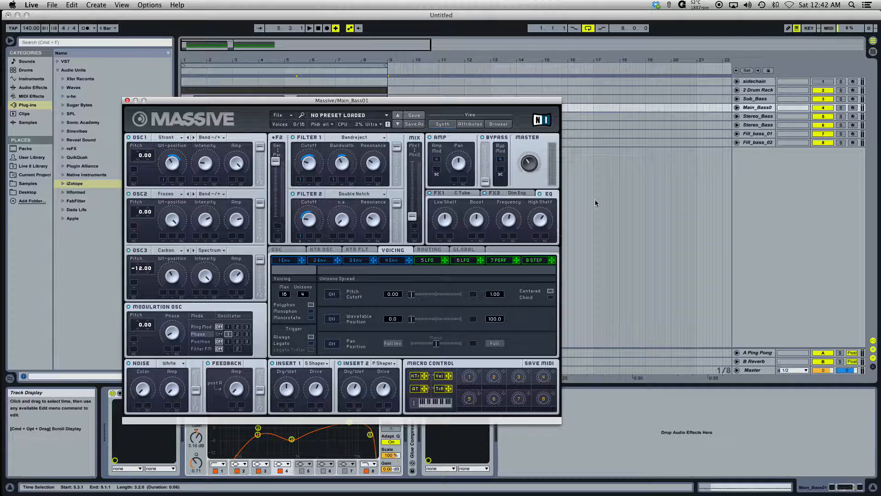
Select the Stereo_Bass_01 track, examine the voicing settings in its Massive synth and close the synth window.
left_click(764, 118)
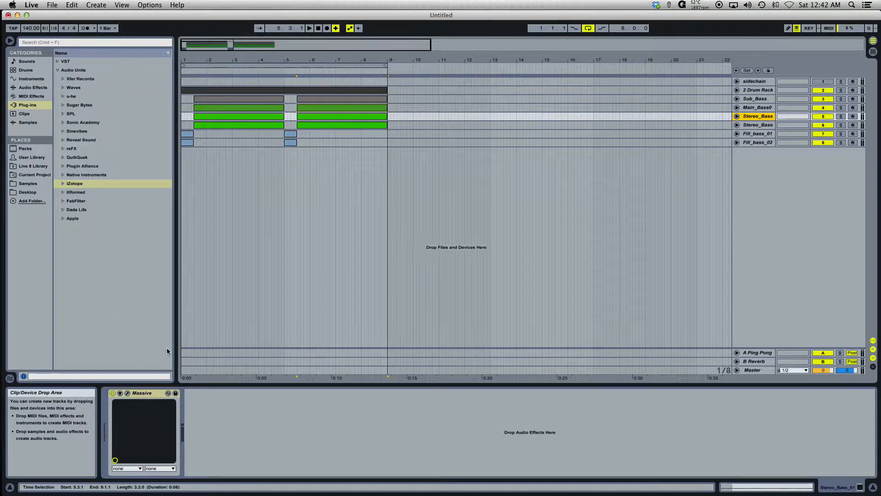
left_click(127, 393)
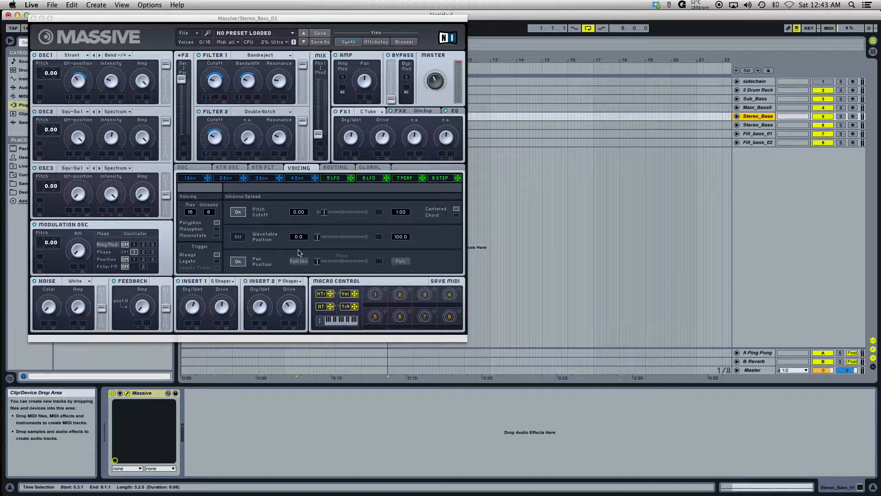
left_click(33, 18)
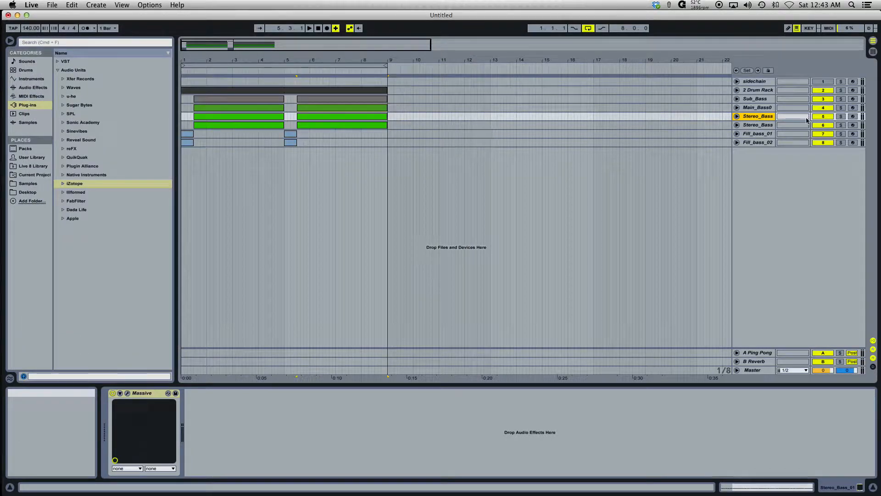
Unfold both Stereo_Bass tracks to compare their volume and pan settings, and fold them again.
left_click(736, 116)
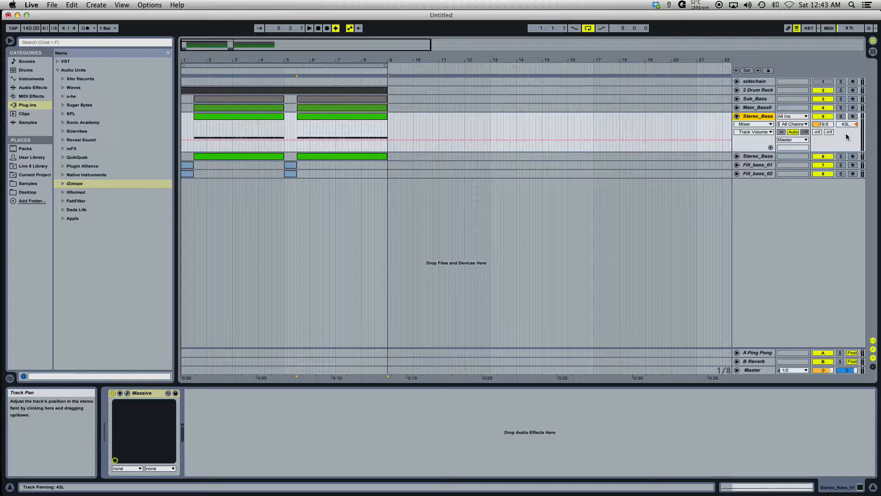
left_click(737, 156)
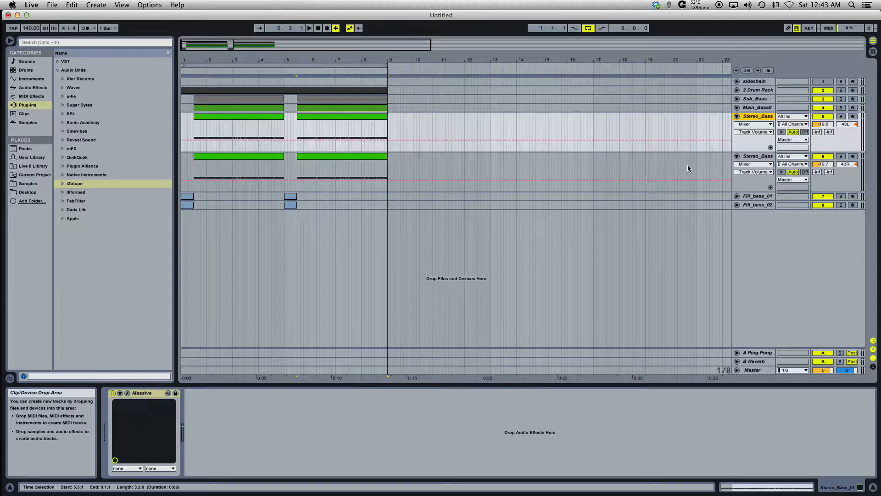
left_click(737, 156)
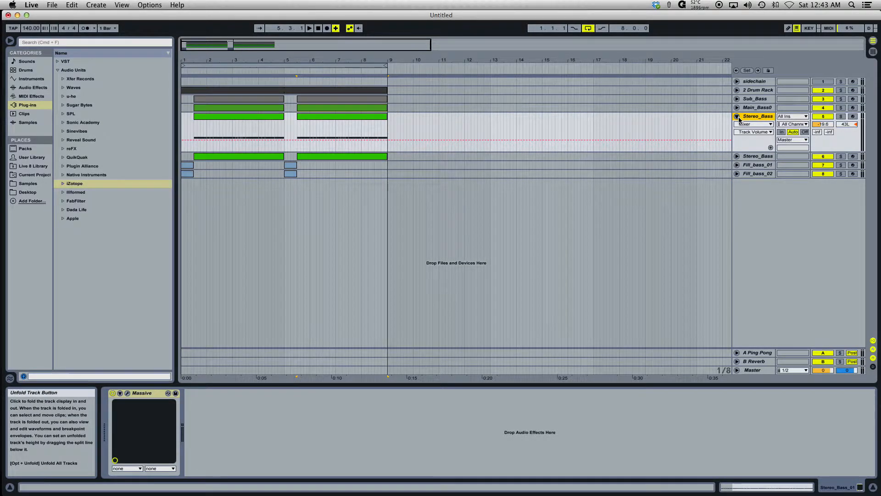
left_click(737, 117)
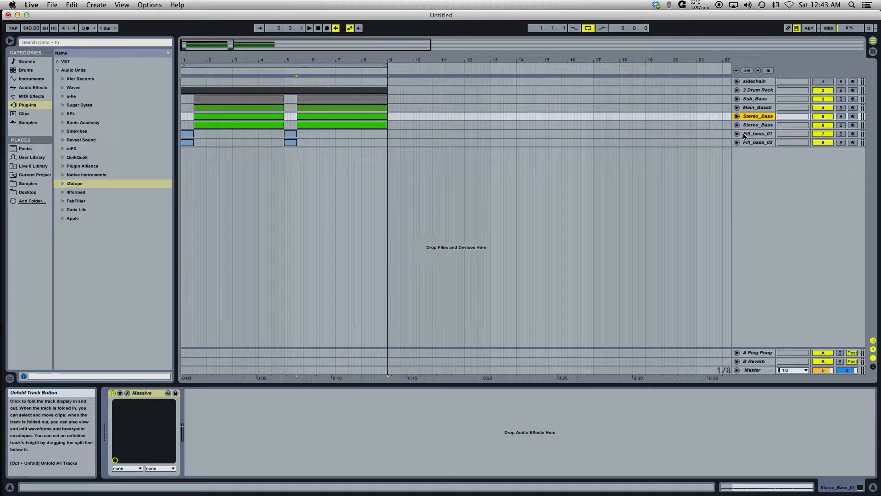
Unfold the Fill_bass_01 track, examine its short clip at bar 5 and fold the track again.
left_click(741, 136)
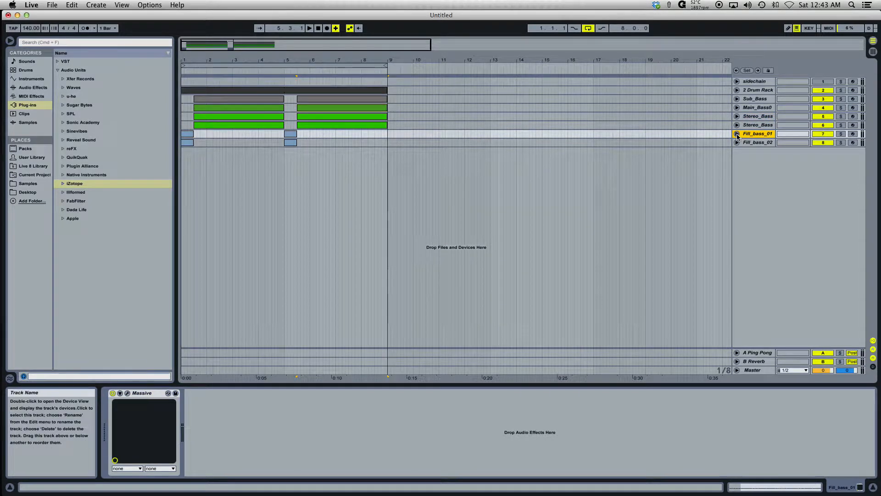
left_click(737, 134)
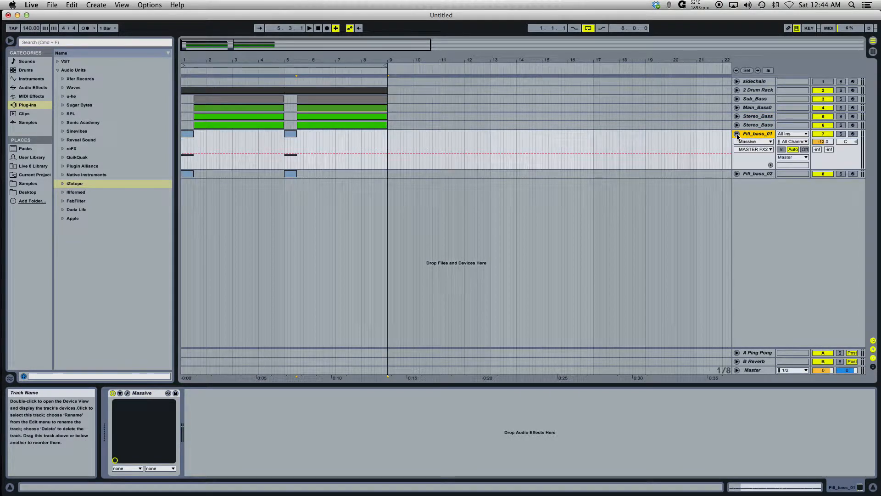
left_click(292, 135)
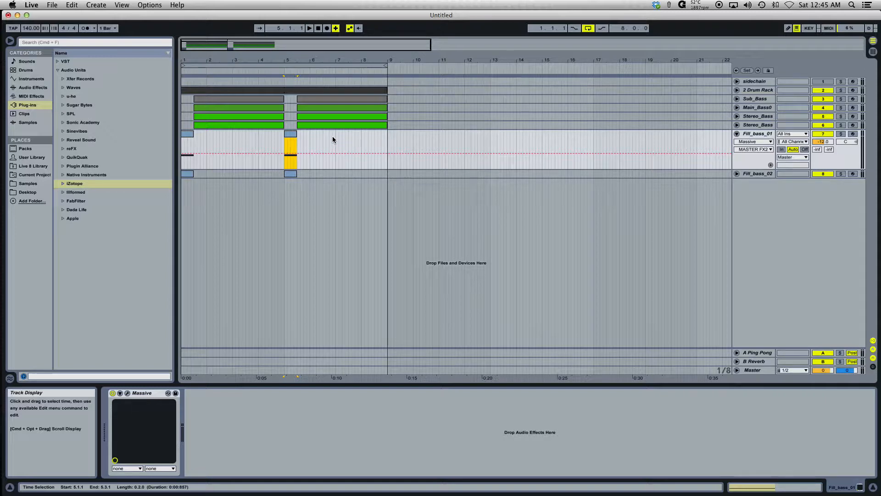
left_click(737, 134)
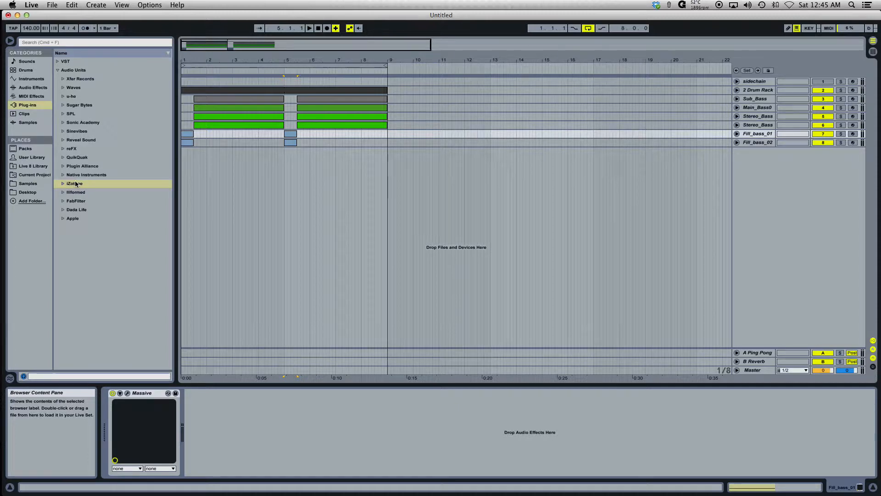
left_click(299, 92)
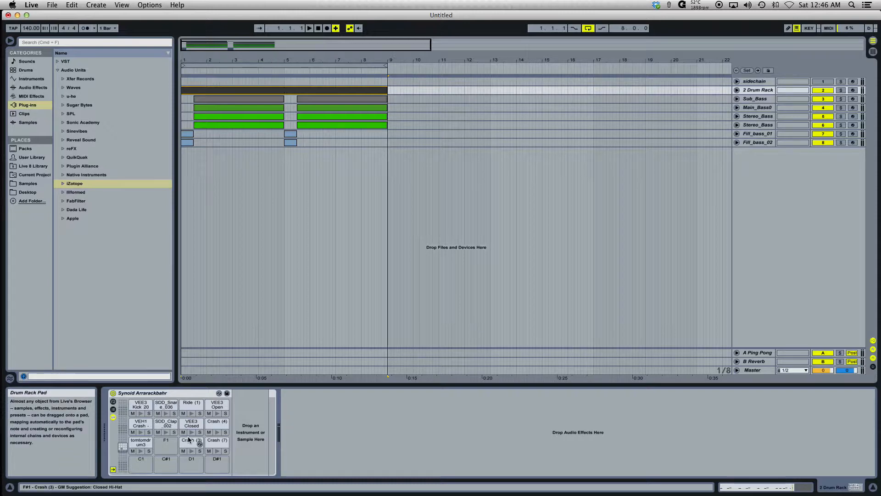
left_click(143, 406)
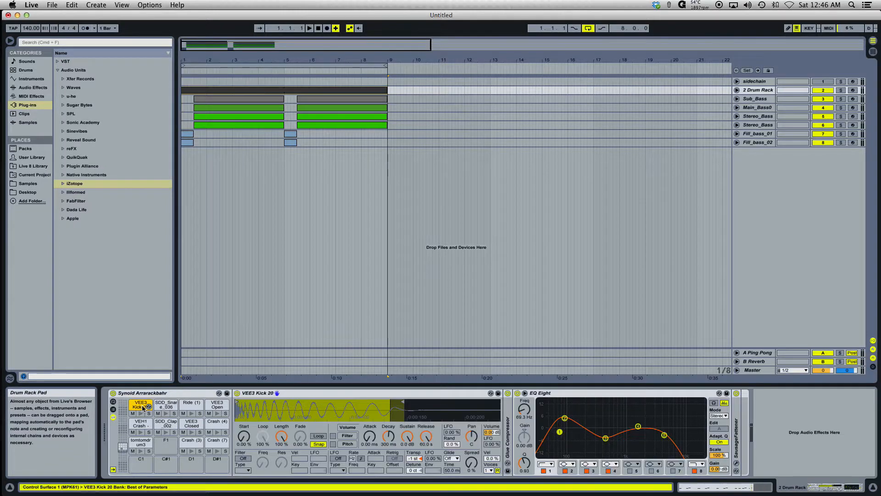
left_click(166, 407)
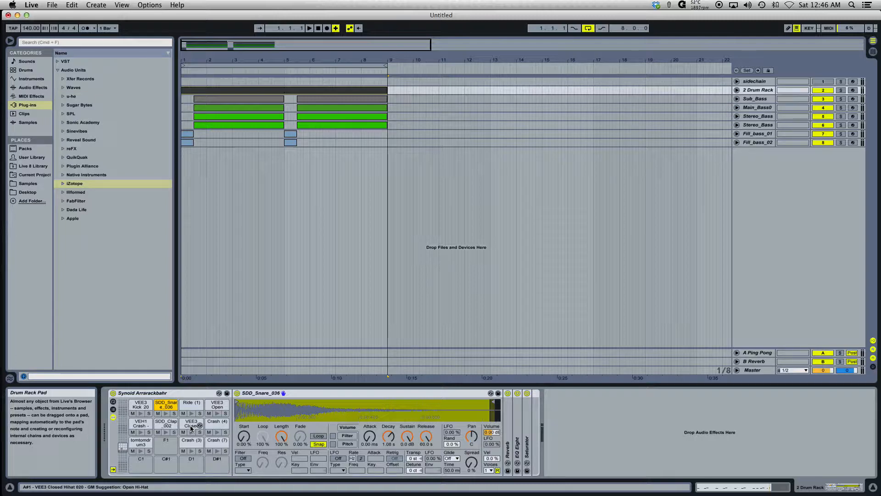
Solo and play the 2 Drum Rack track, and examine the kick and snare notes in its clip.
left_click(841, 91)
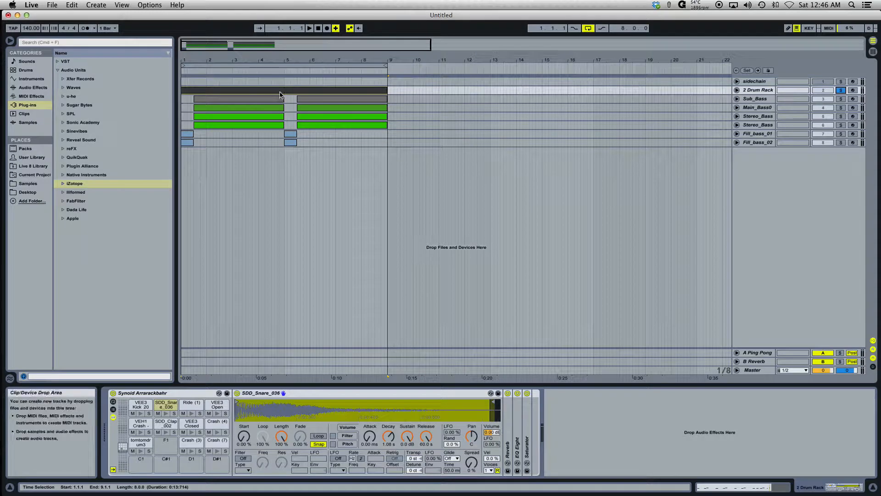
key("space")
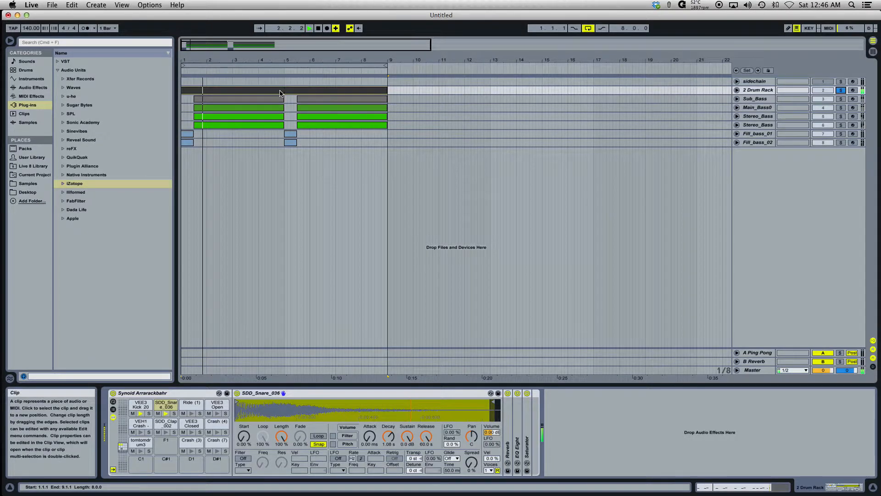
double_click(281, 93)
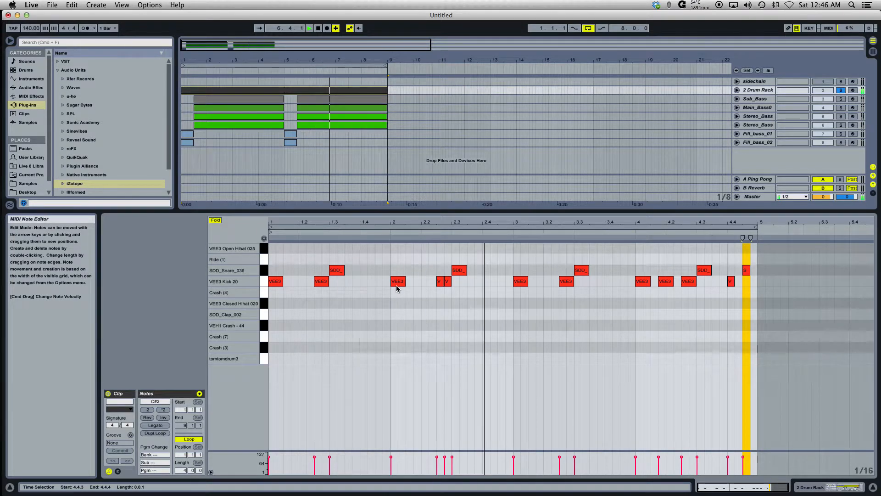
key("space")
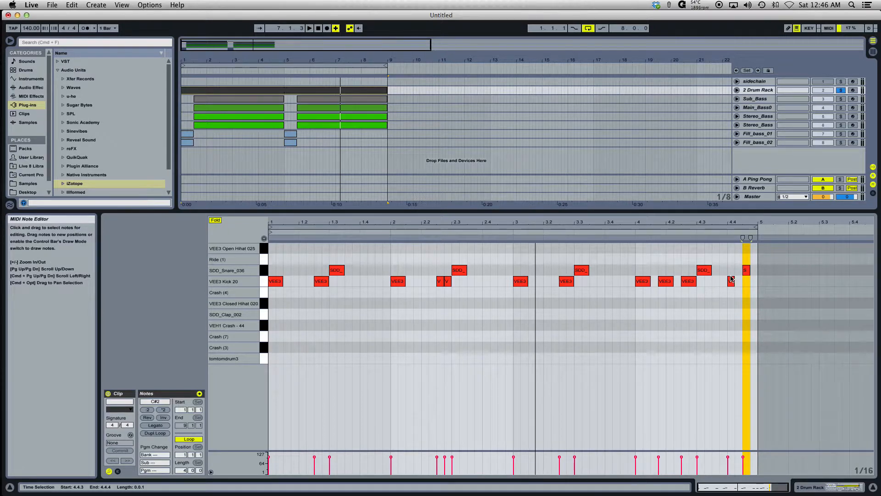
left_click(323, 283)
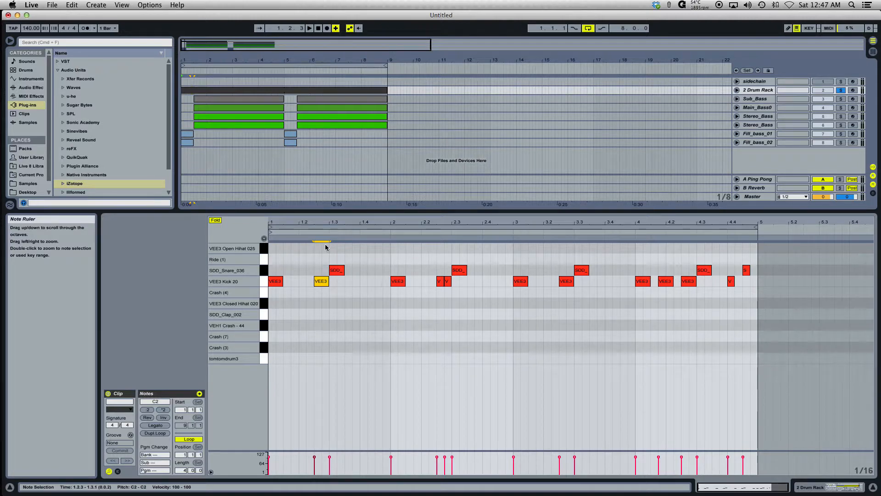
key("shift+Tab")
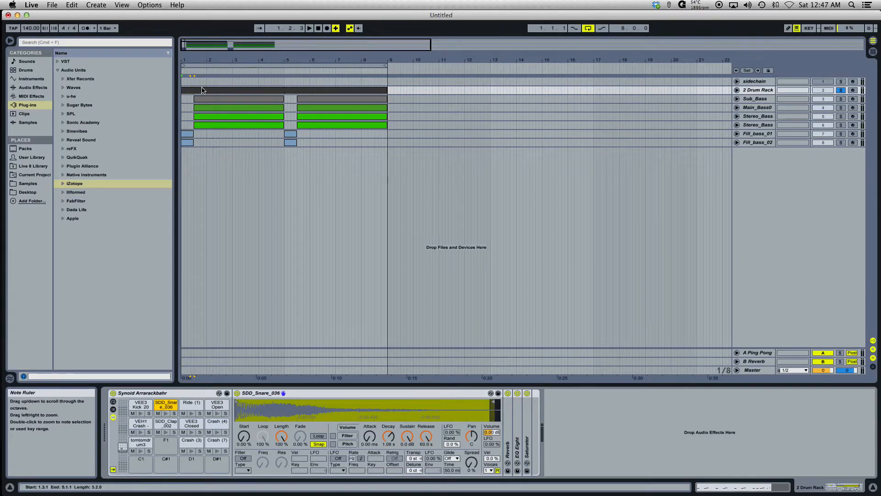
Unfold the 2 Drum Rack track, review its clip's notes and return to the device chain.
left_click(736, 90)
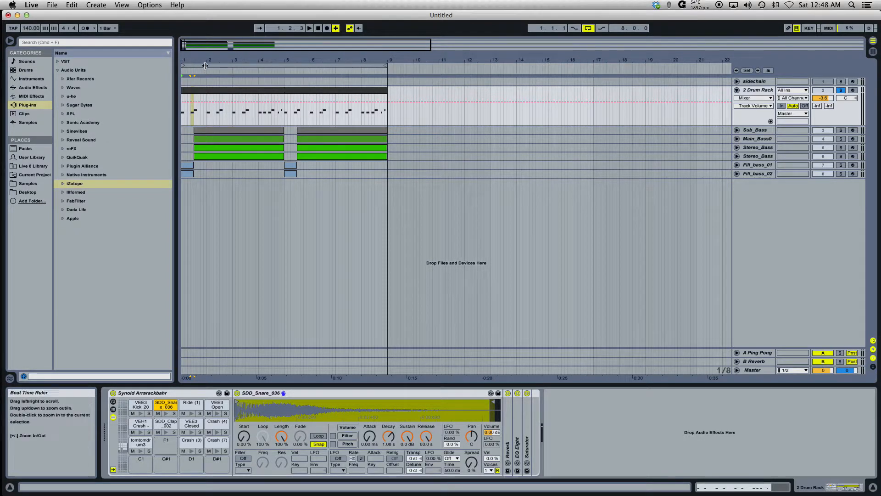
left_click(198, 91)
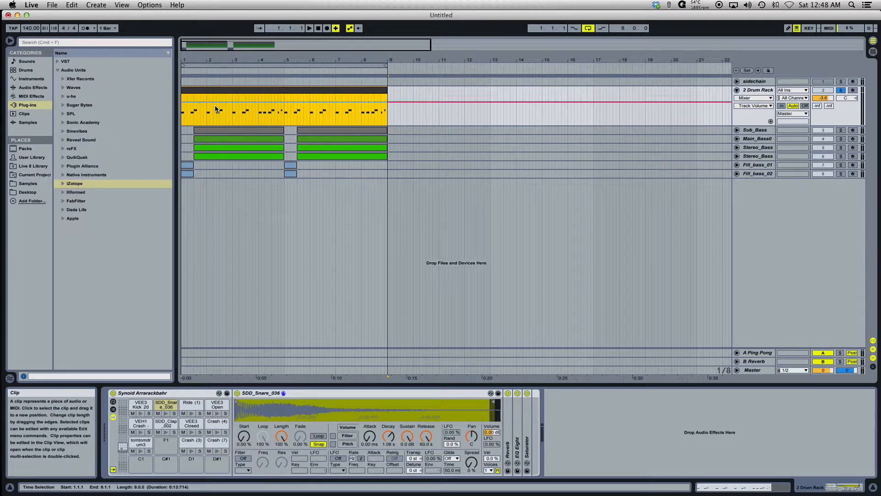
double_click(214, 107)
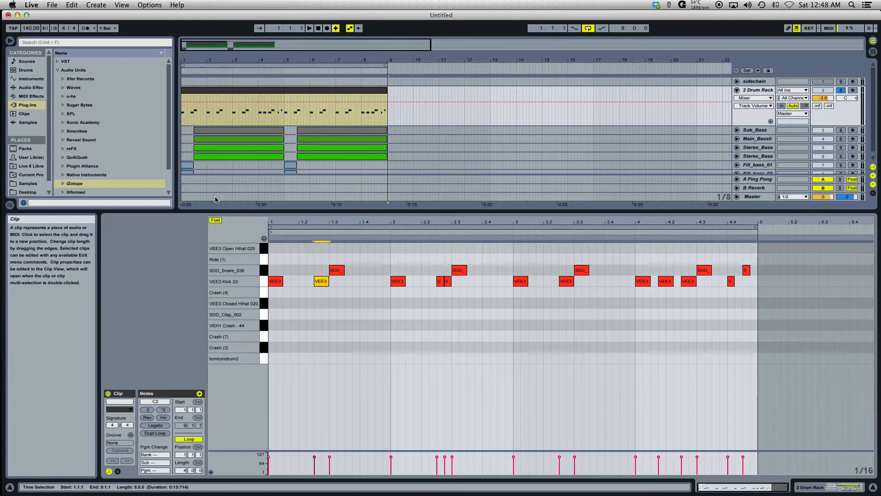
double_click(216, 271)
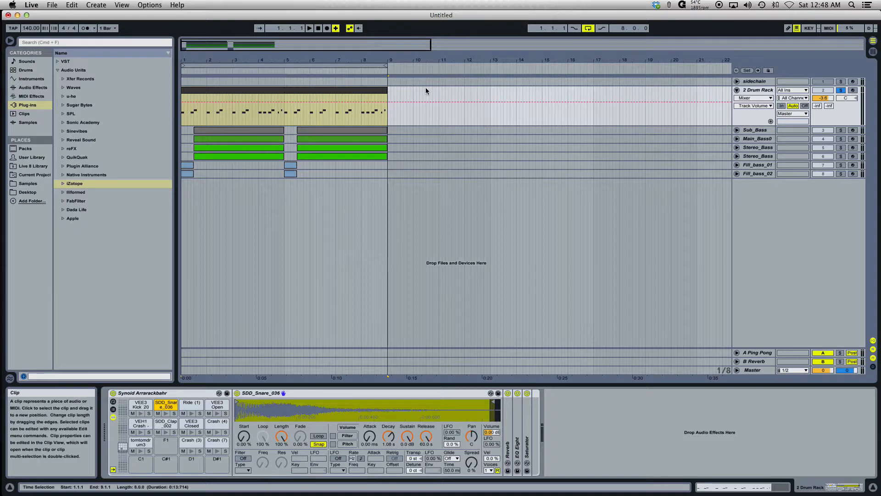
Select bar 10 on the 2 Drum Rack track, show the Insert MIDI Clip command without inserting a clip, and clear the selection.
left_click_drag(412, 94, 440, 96)
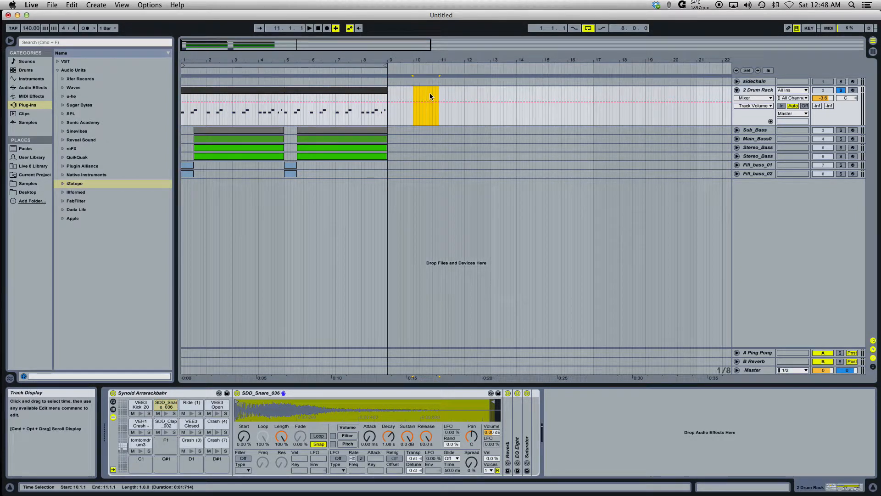
right_click(423, 96)
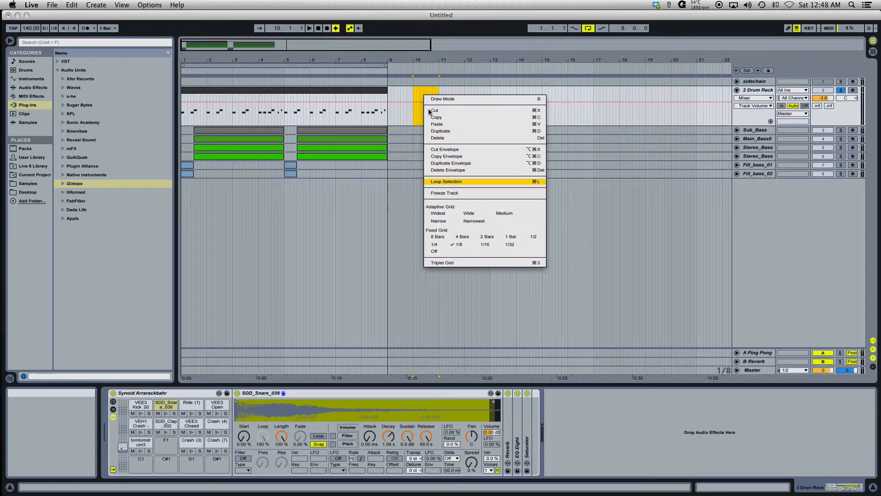
left_click(418, 92)
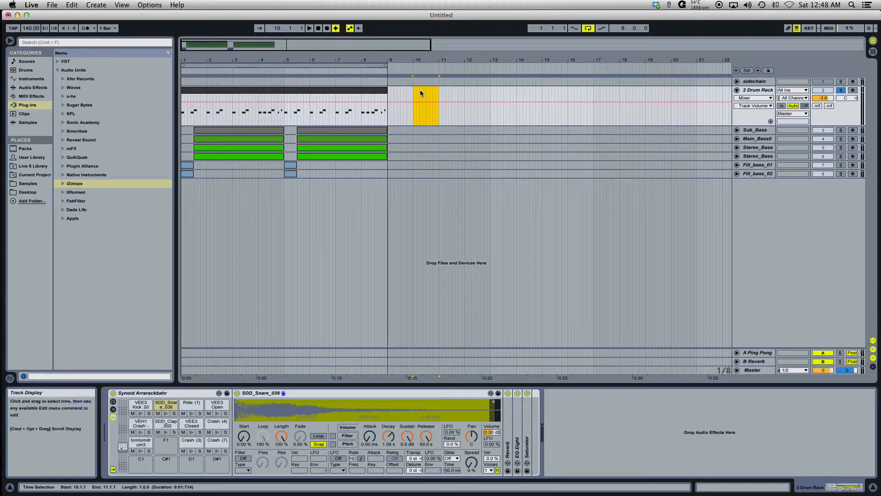
right_click(420, 94)
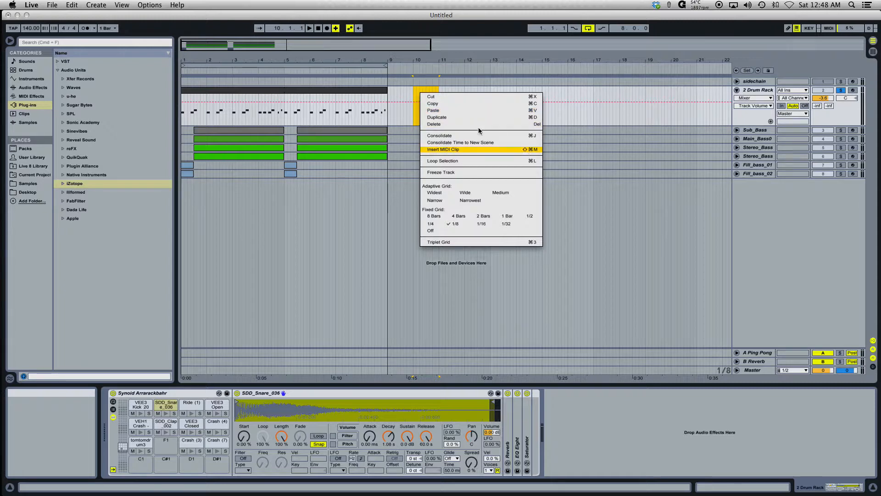
left_click(411, 97)
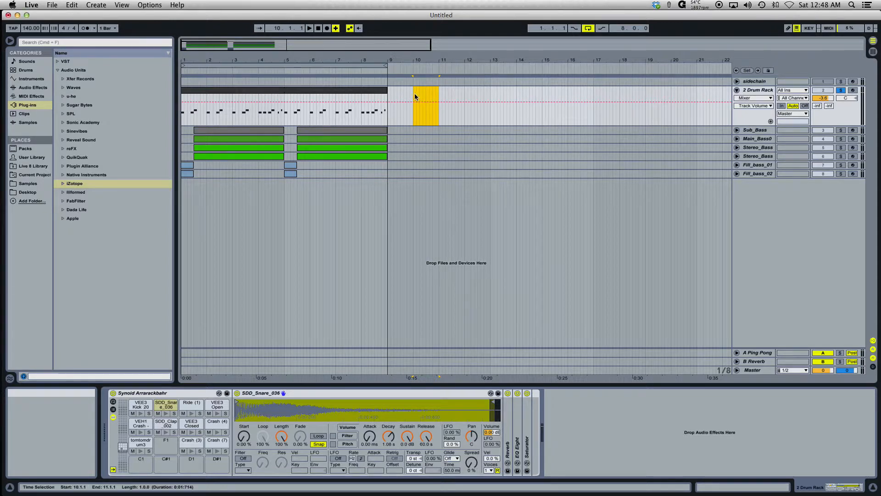
left_click(414, 95)
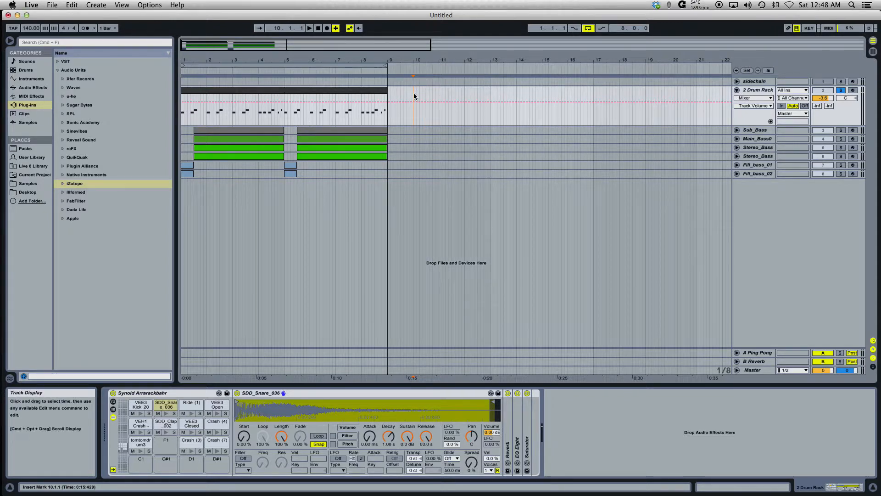
left_click_drag(414, 93, 439, 97)
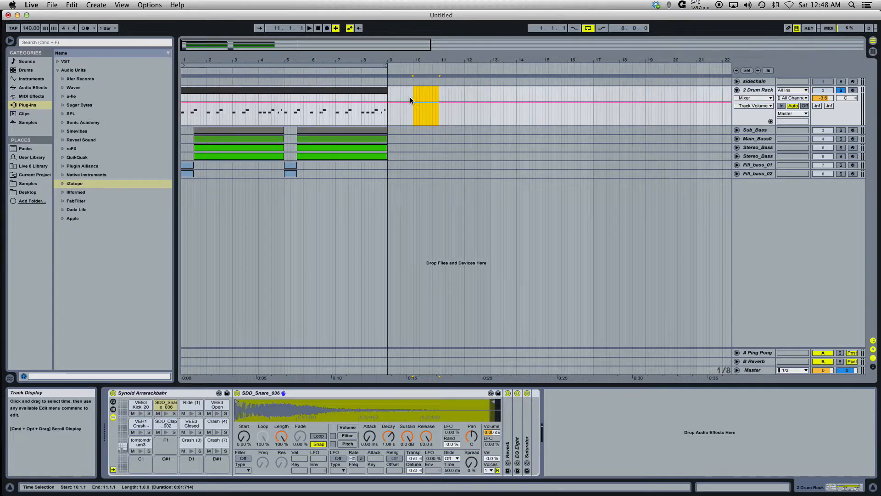
left_click(404, 96)
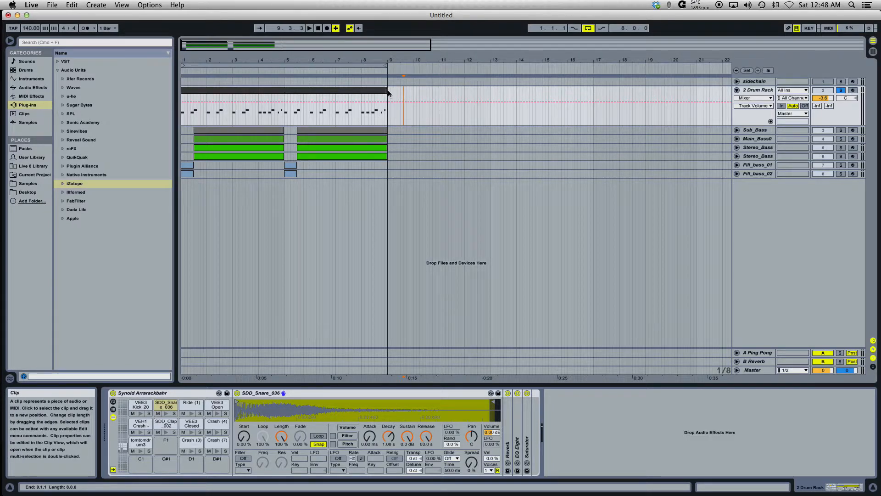
Try shortening the drum clip's end, restore it to bar 9 and select the eight-bar loop range.
mouse_move(386, 90)
left_mouse_down()
mouse_move(352, 90)
mouse_move(388, 93)
left_mouse_up()
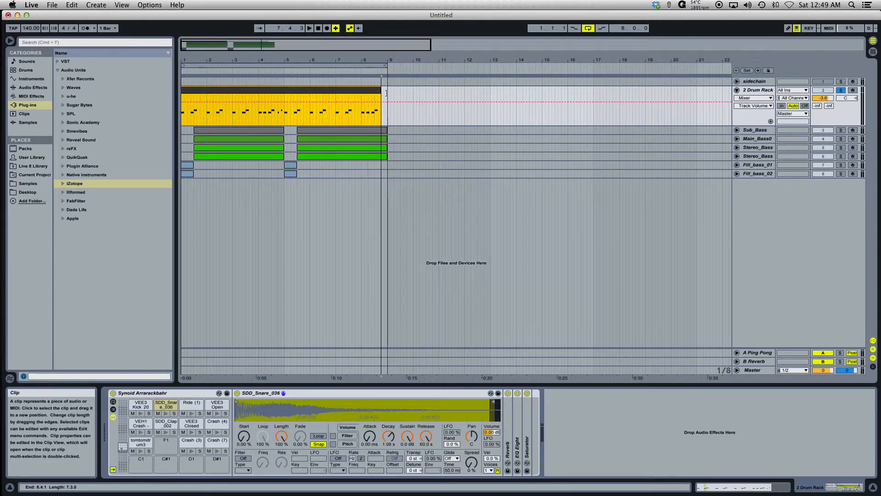
left_click(371, 65)
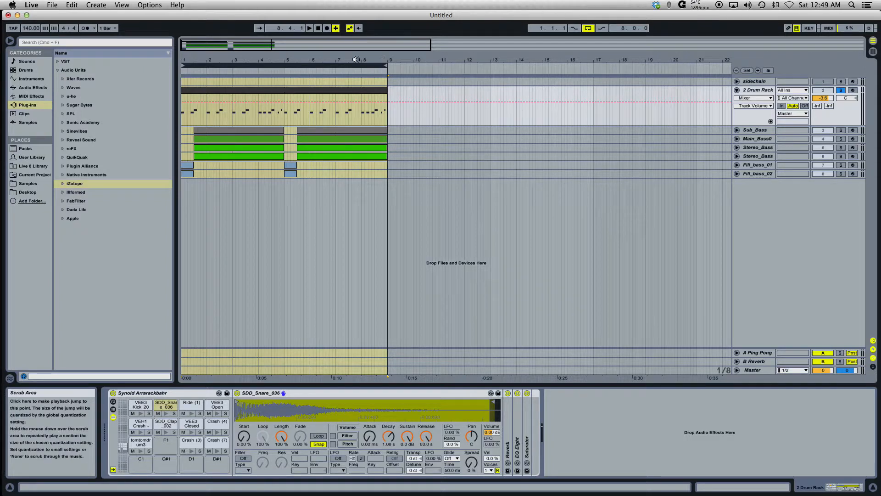
Examine the first Sub_Bass clip and the first Main_Bass01 clip's notes, return to the device chain and fold the 2 Drum Rack track.
left_click(260, 132)
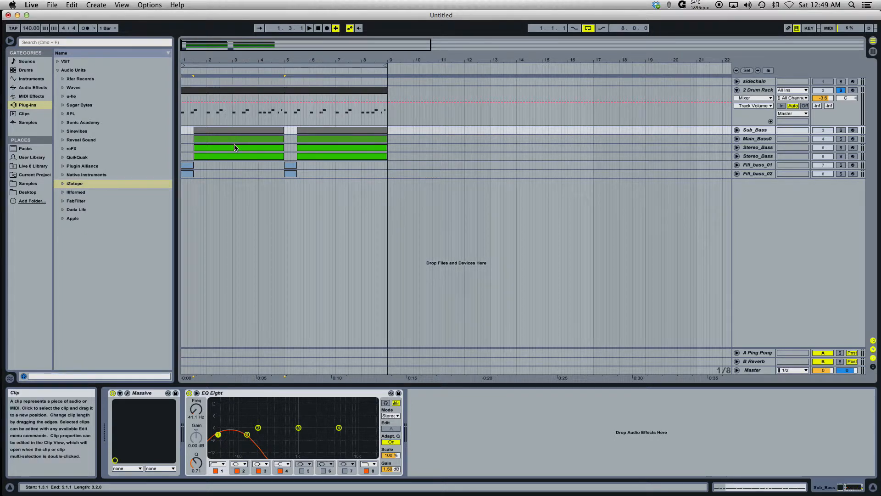
key("super+a")
left_click(232, 142)
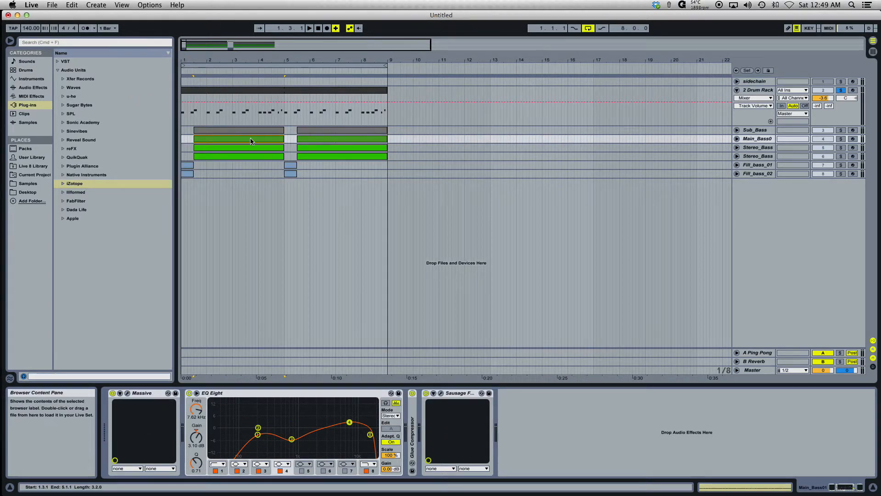
double_click(250, 140)
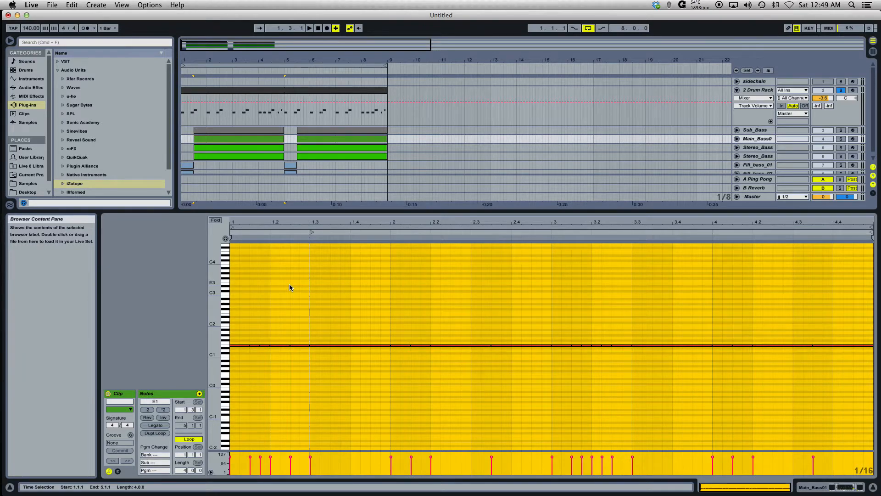
key("shift+Tab")
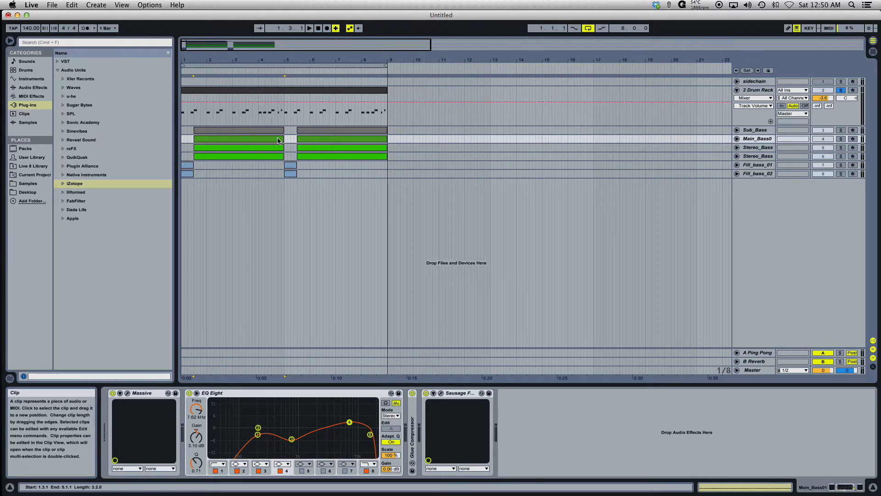
left_click(737, 89)
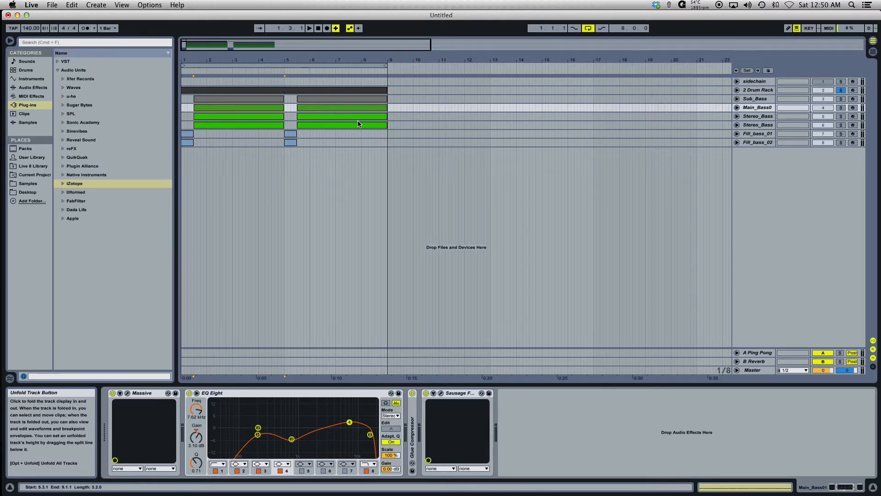